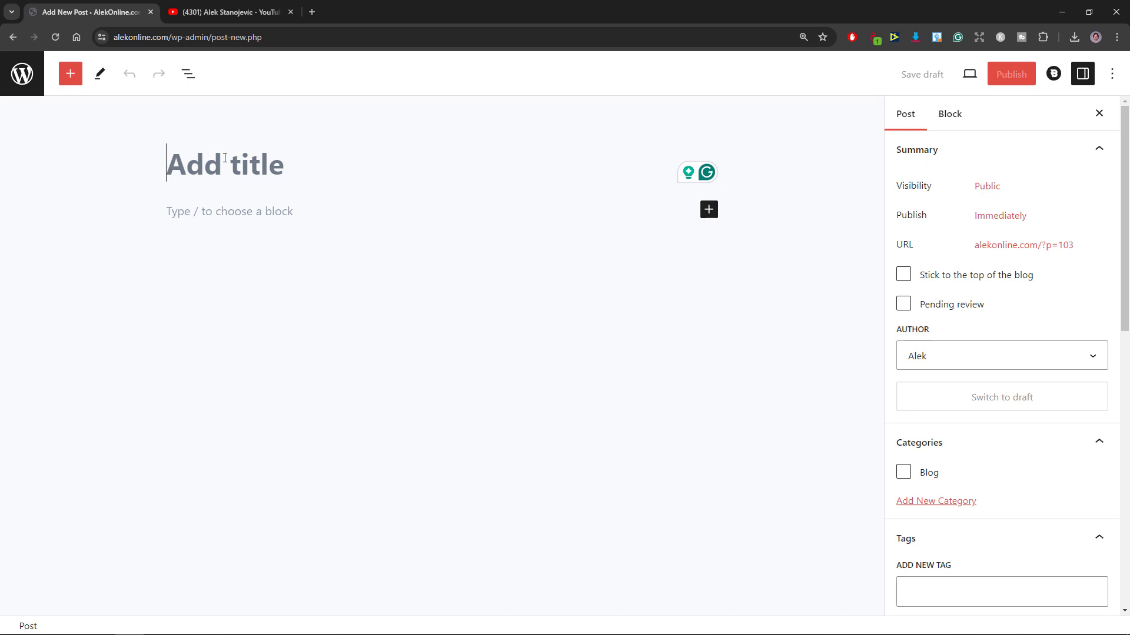
- Title the new post "How to Create Your First WordPress Post"
type("How to Create Your First WordPress Post")
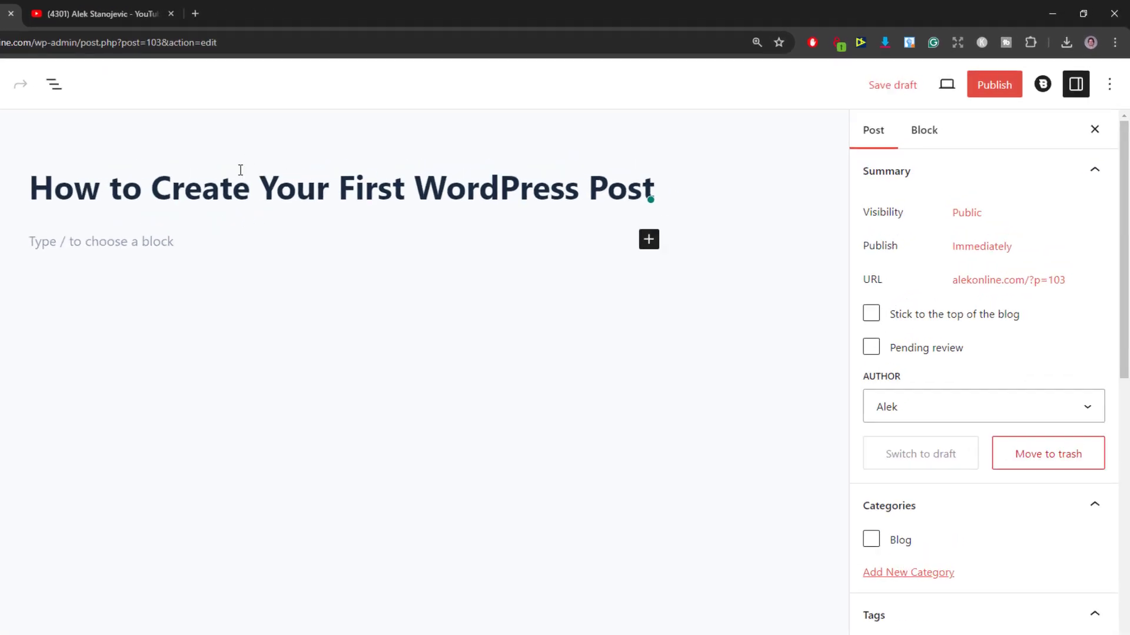
- Open the full block library and look through the available block types
left_click(570, 278)
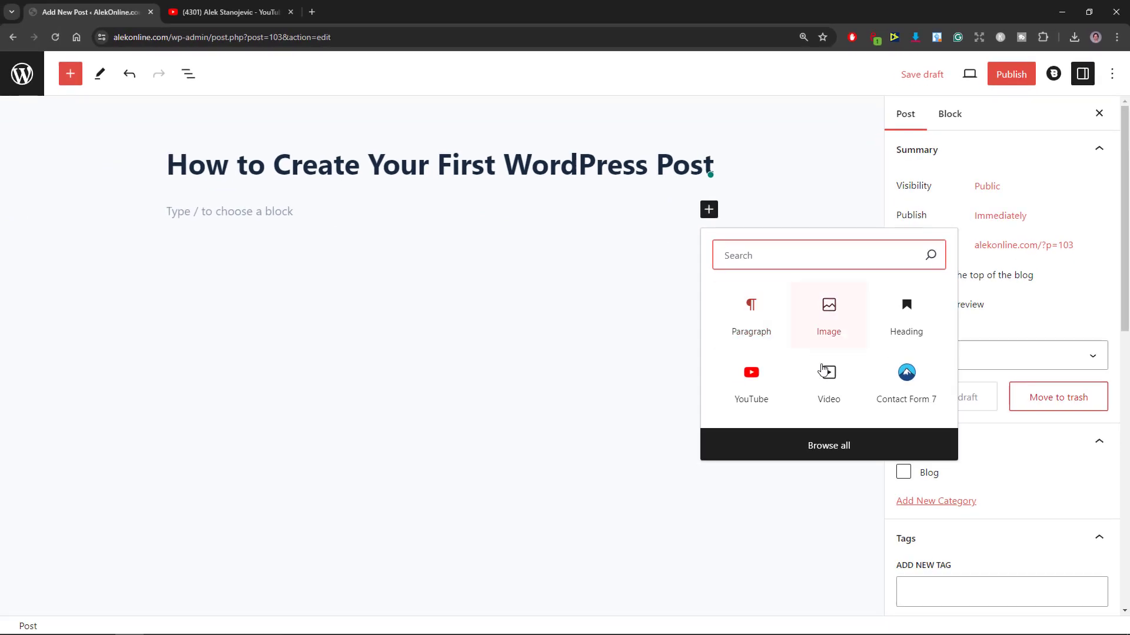
left_click(836, 444)
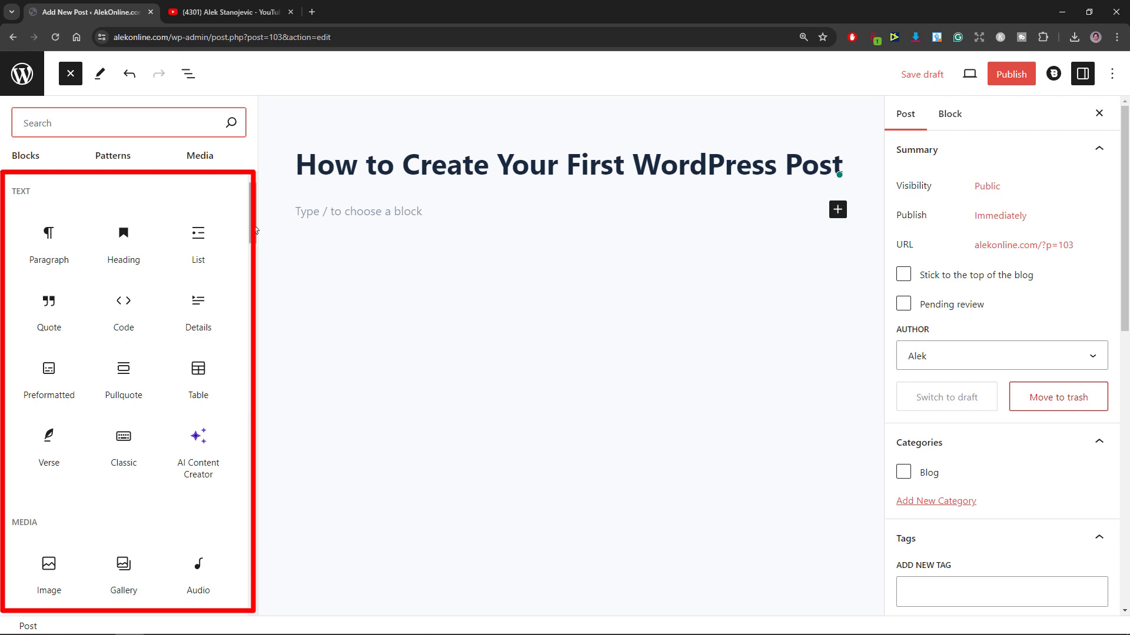
mouse_move(252, 223)
left_mouse_down()
mouse_move(274, 409)
mouse_move(272, 218)
left_mouse_up()
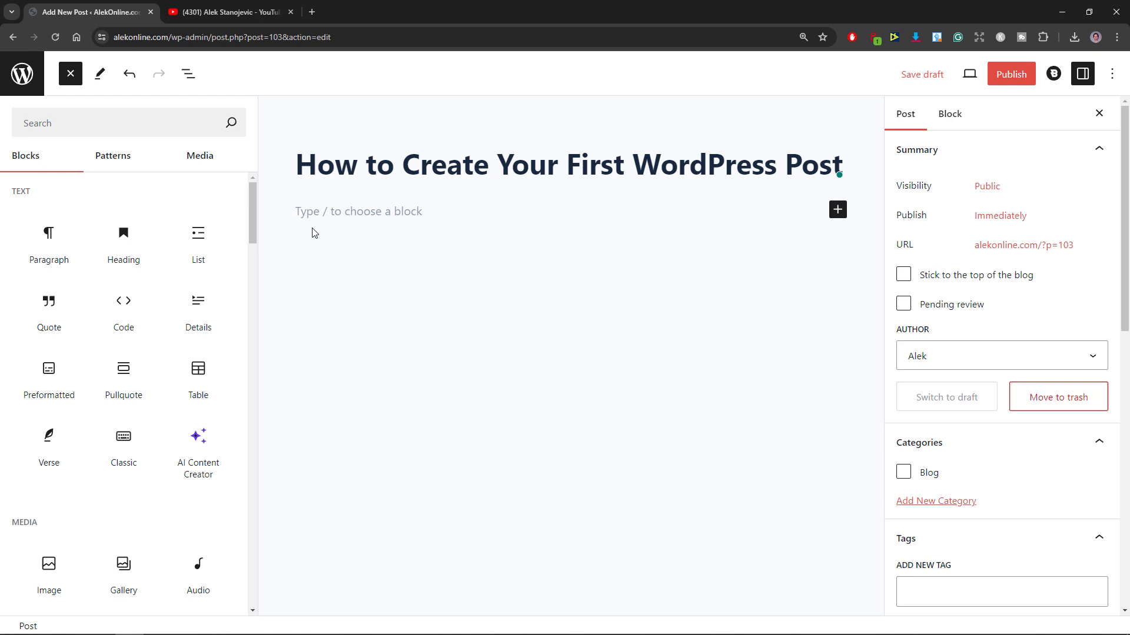
- Copy the opening "Lorem Ipsum is simply dummy text" paragraph from Blog Post 1.txt in Notepad into the first block below the title
left_click(334, 213)
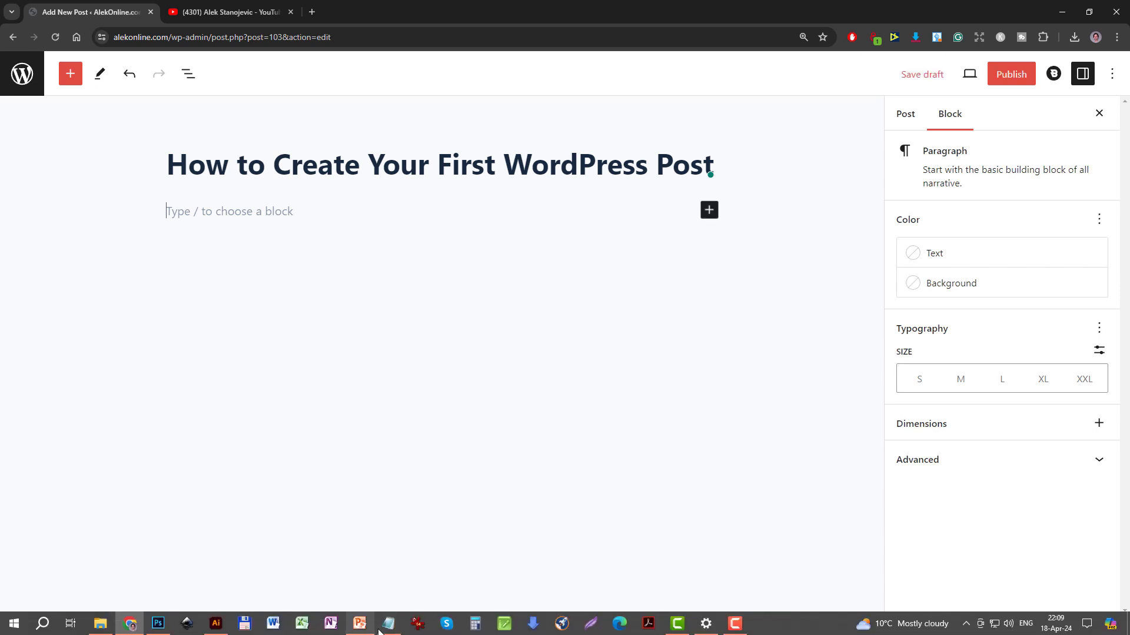
left_click(388, 624)
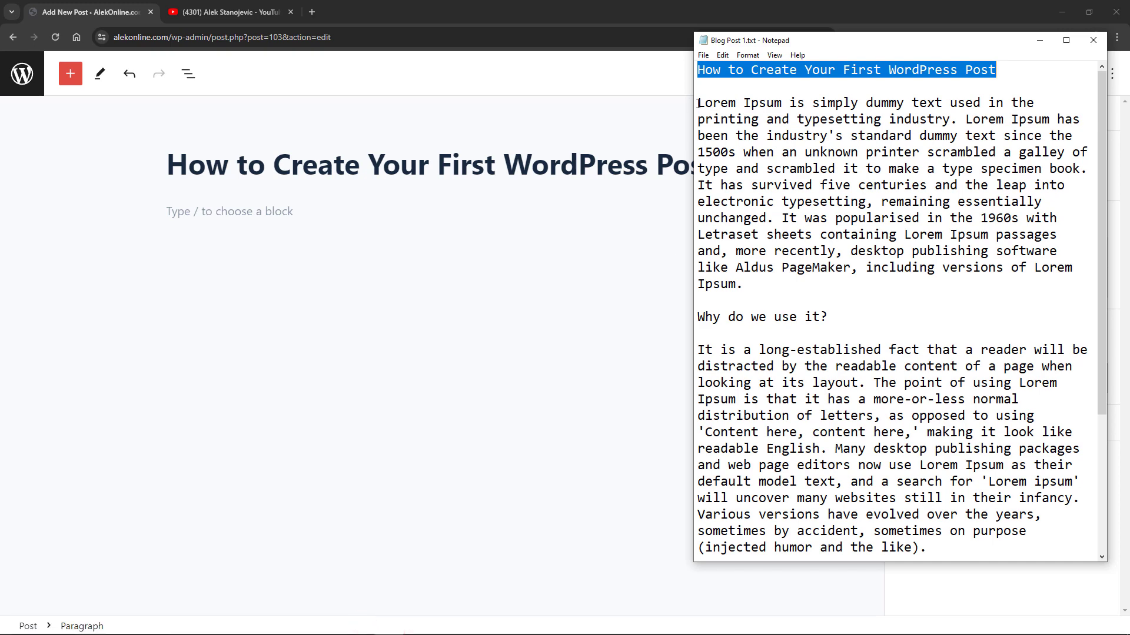
left_click_drag(698, 105, 744, 284)
right_click(737, 180)
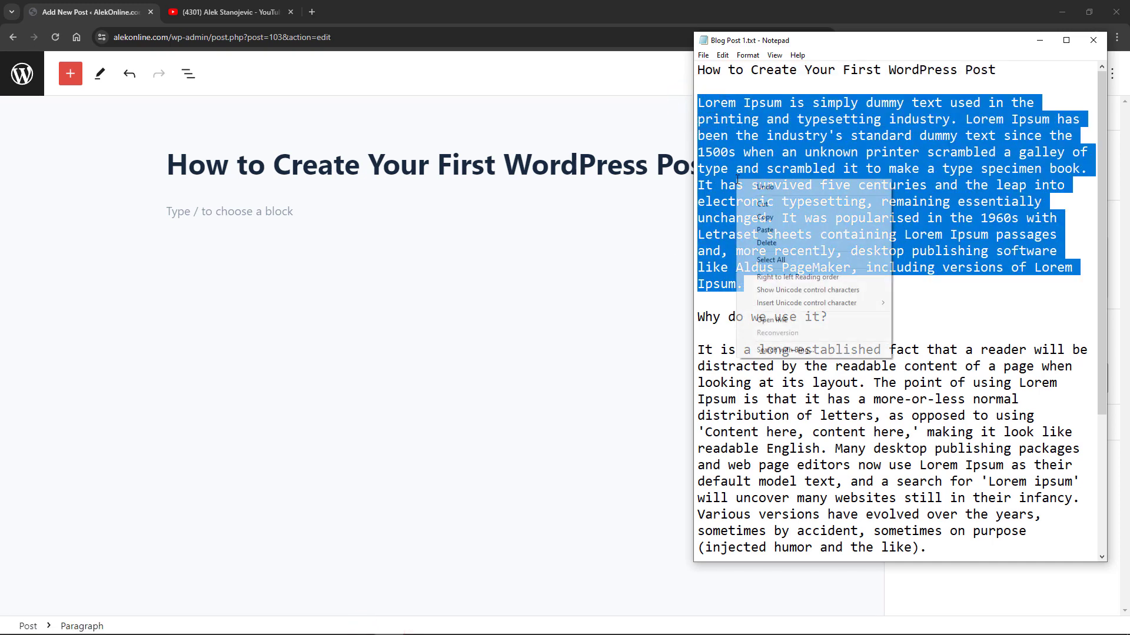
left_click(764, 217)
right_click(329, 212)
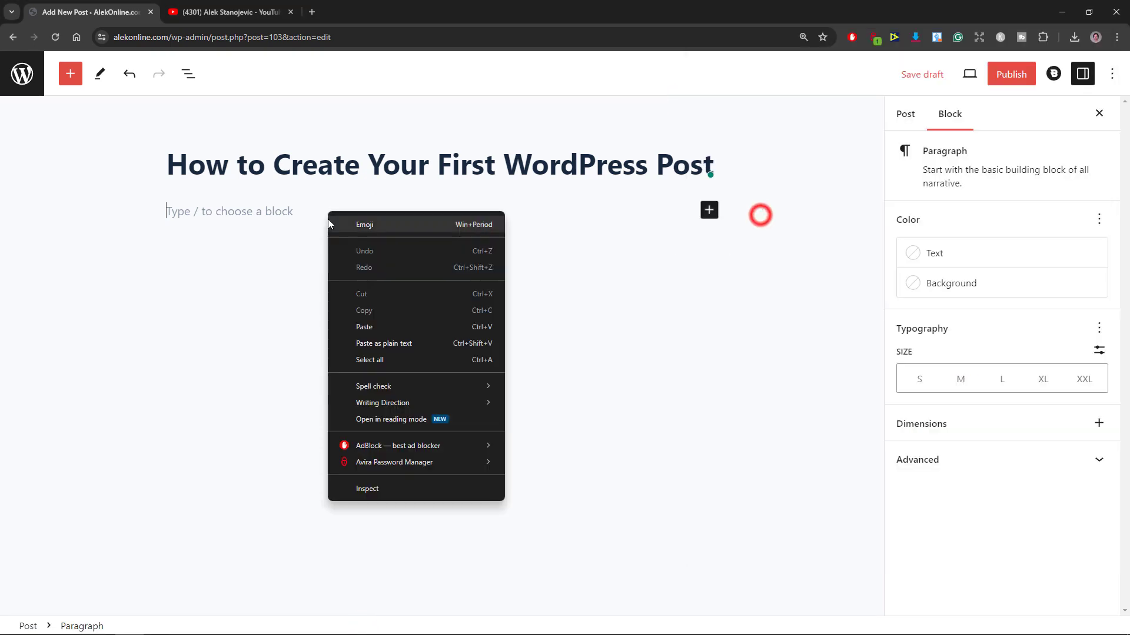
left_click(362, 326)
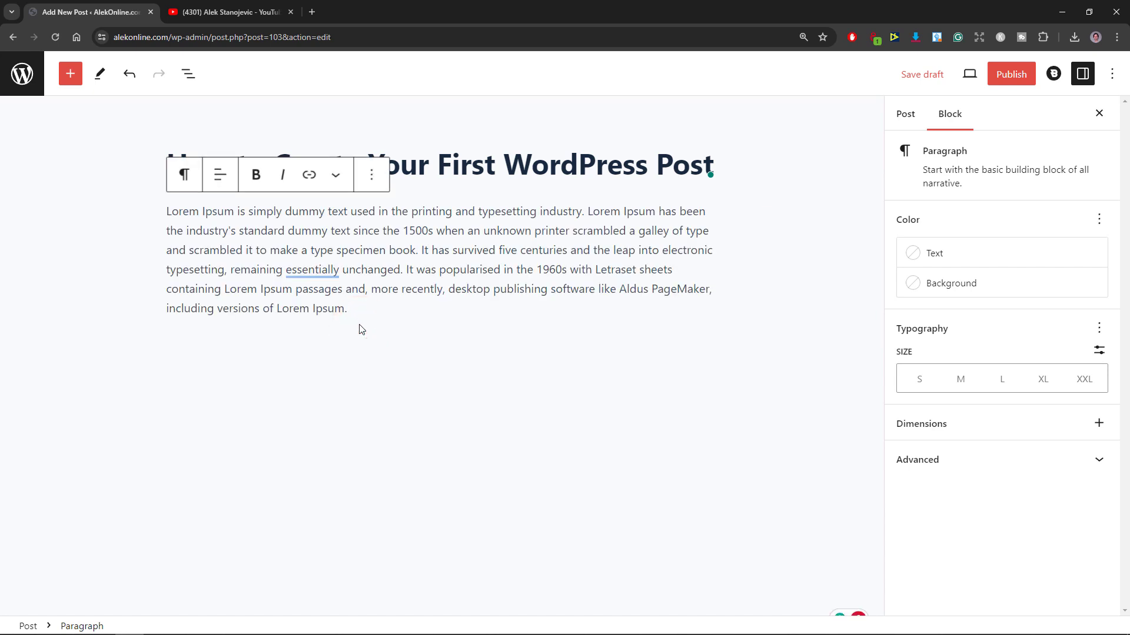
left_click(749, 313)
- Add a Heading block below the opening paragraph and fill it with "Why do we use it?" copied from the Notepad file
left_click(709, 344)
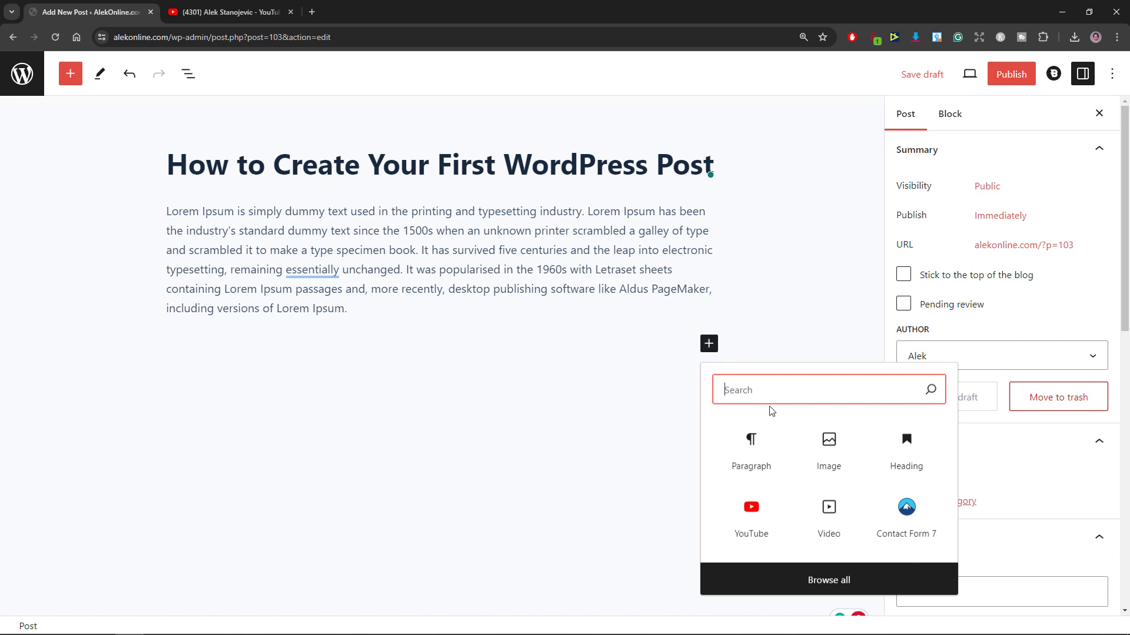
left_click(898, 451)
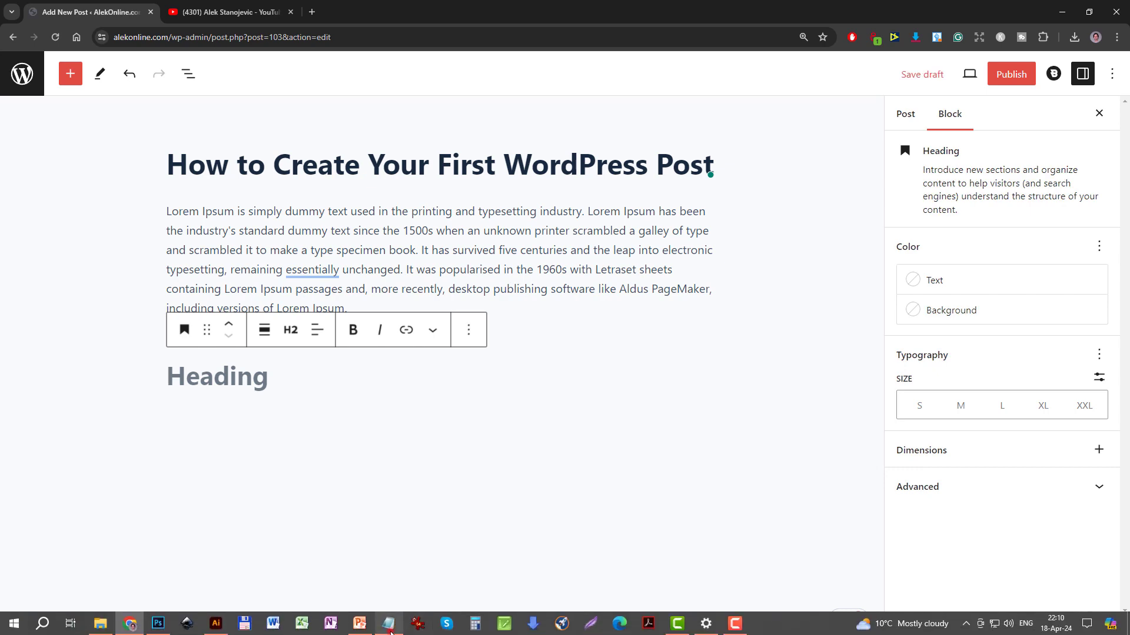
left_click(389, 625)
left_click_drag(697, 318, 827, 318)
right_click(813, 326)
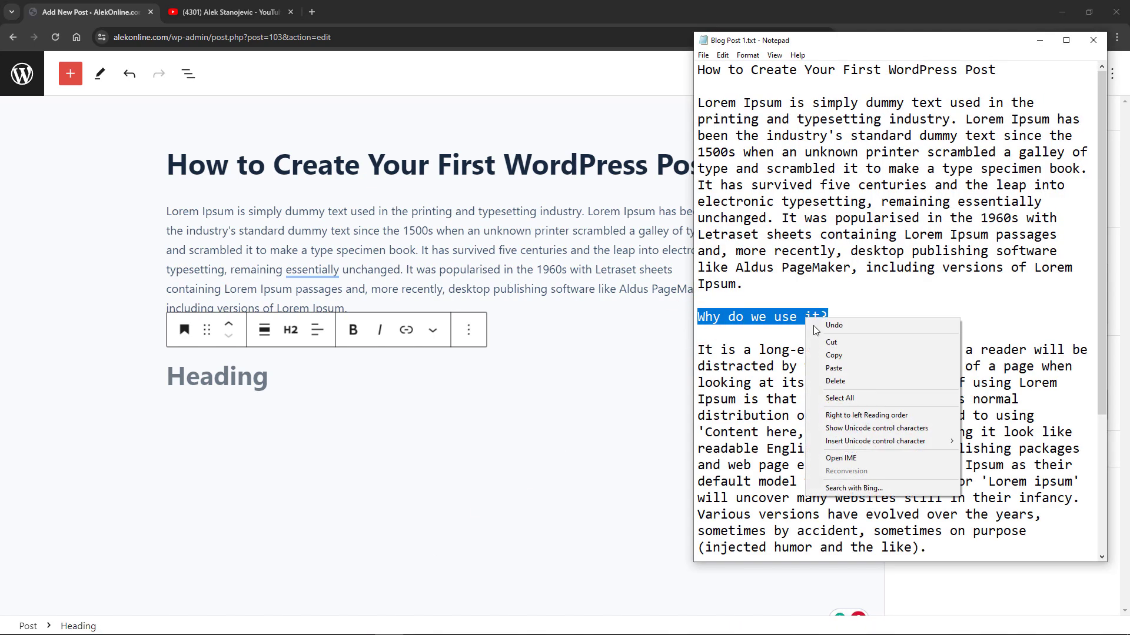
left_click(834, 354)
left_click(359, 376)
right_click(358, 376)
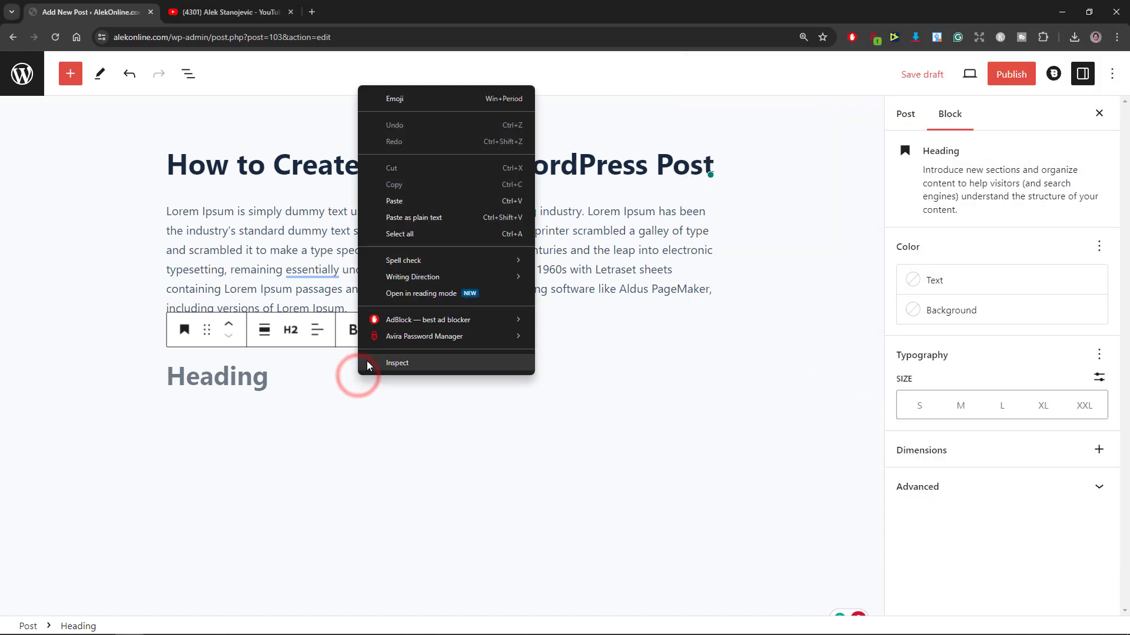
left_click(397, 204)
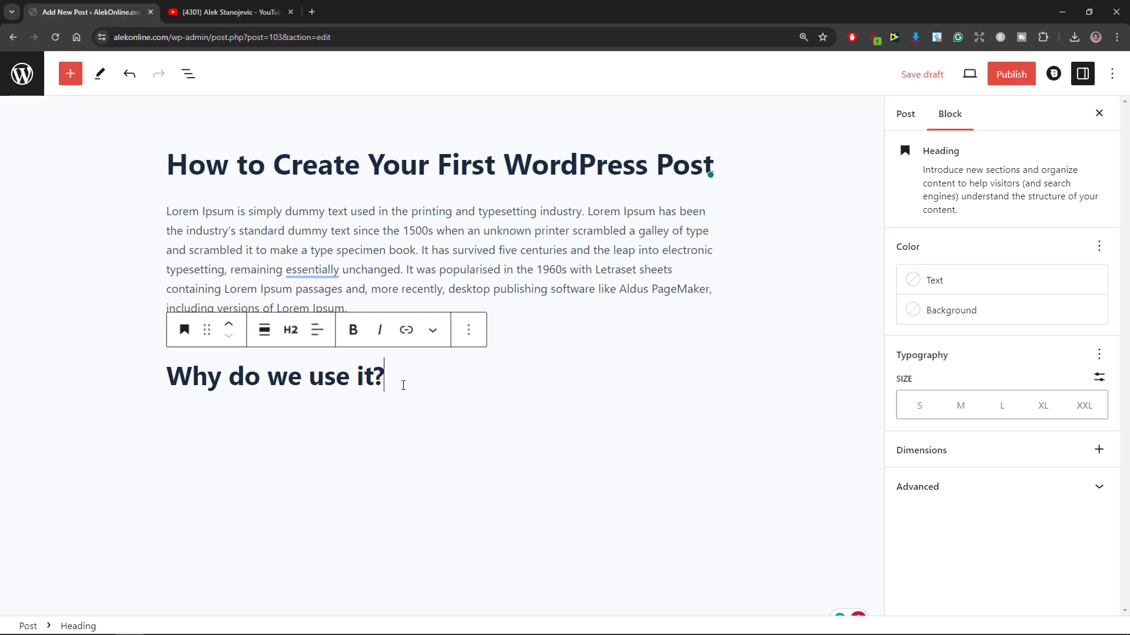
left_click(400, 465)
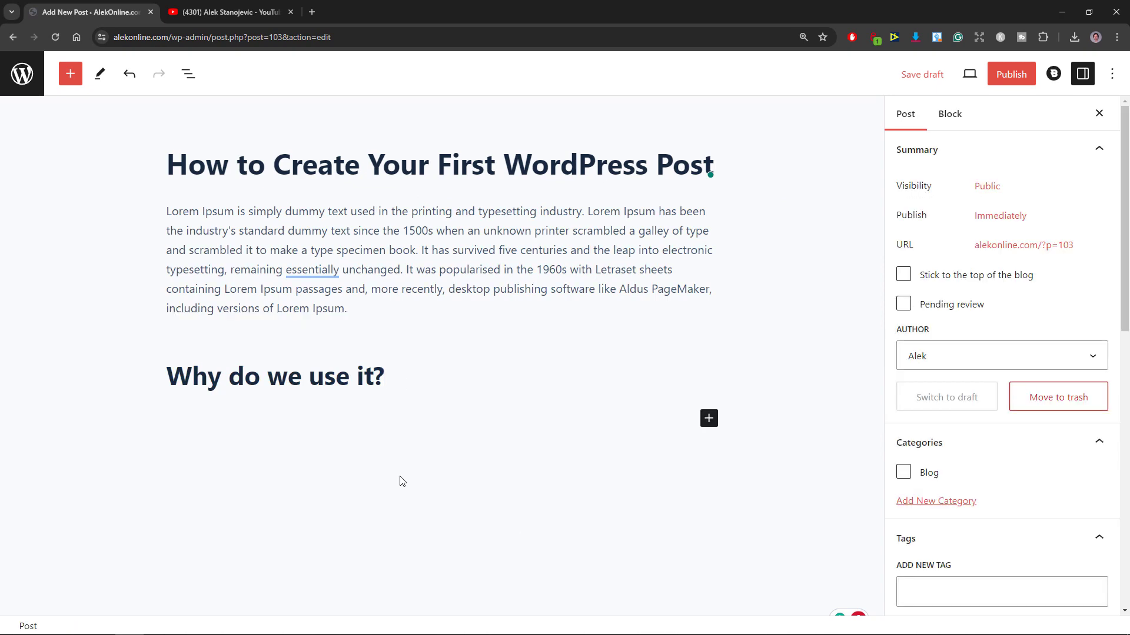
- Copy the "It is a long-established fact" paragraph from Notepad into a new block under the "Why do we use it?" heading
left_click(388, 623)
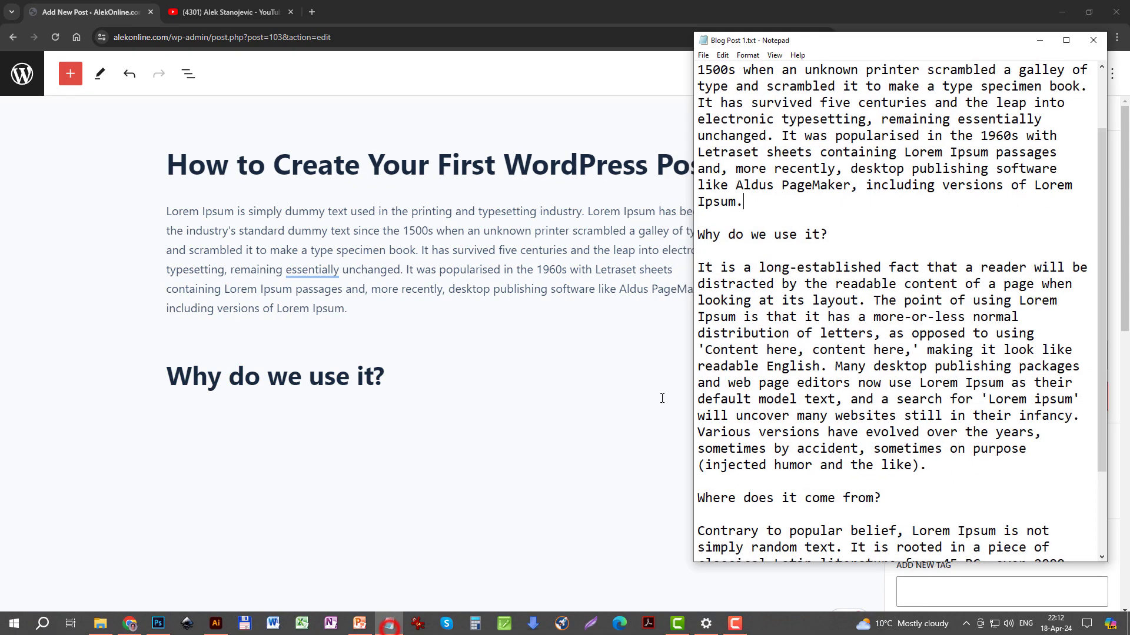
left_click_drag(699, 268, 927, 465)
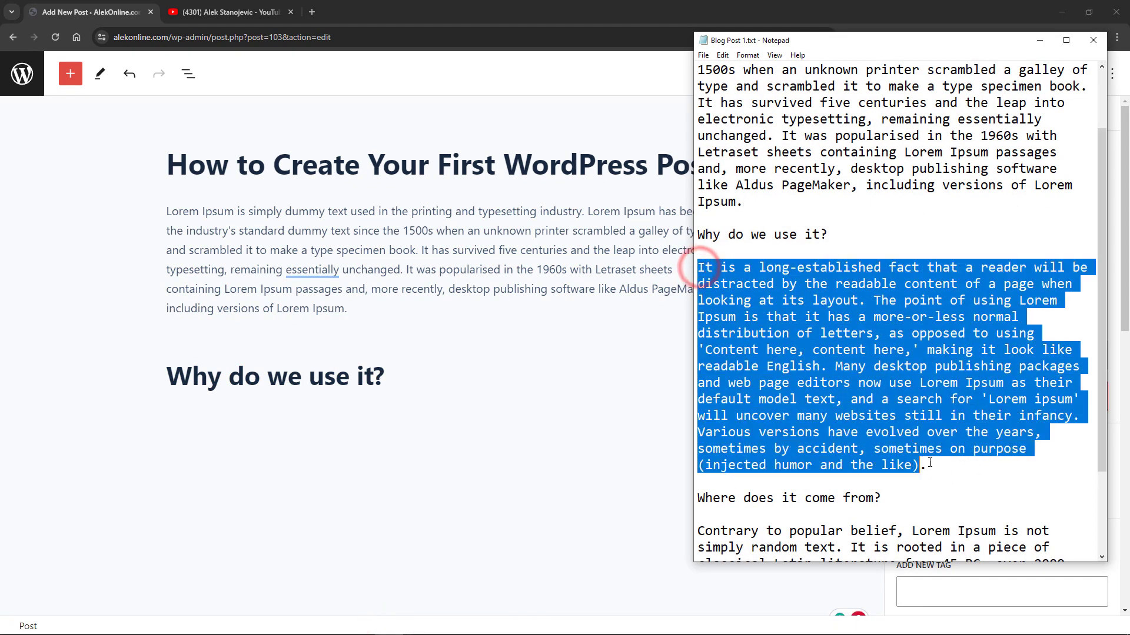
right_click(877, 387)
left_click(905, 424)
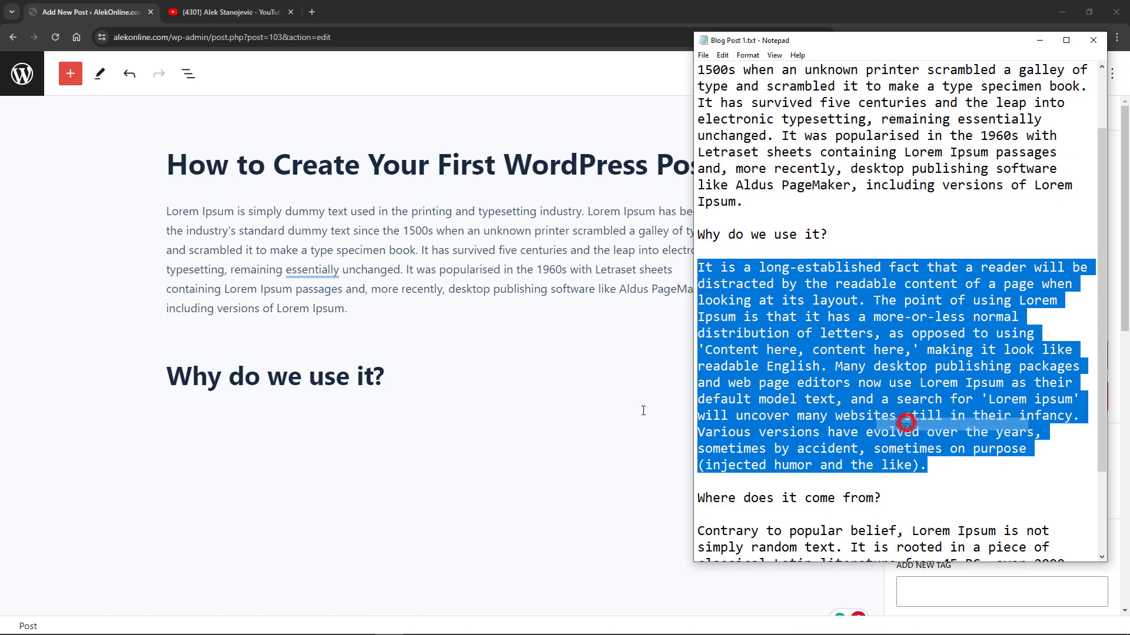
left_click(213, 419)
right_click(214, 421)
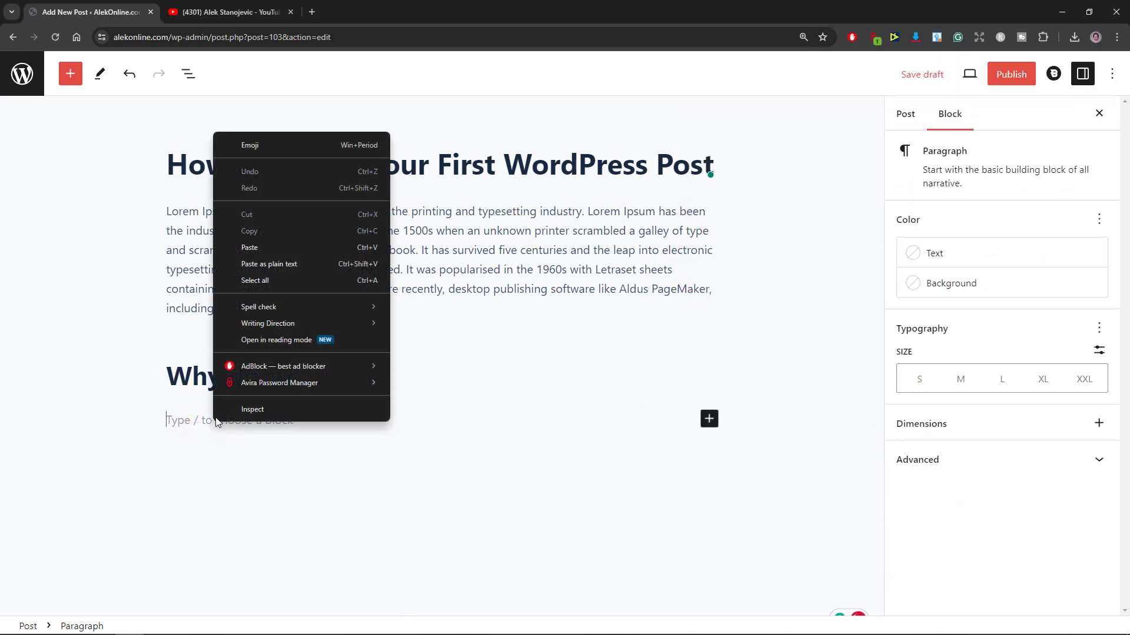
left_click(247, 250)
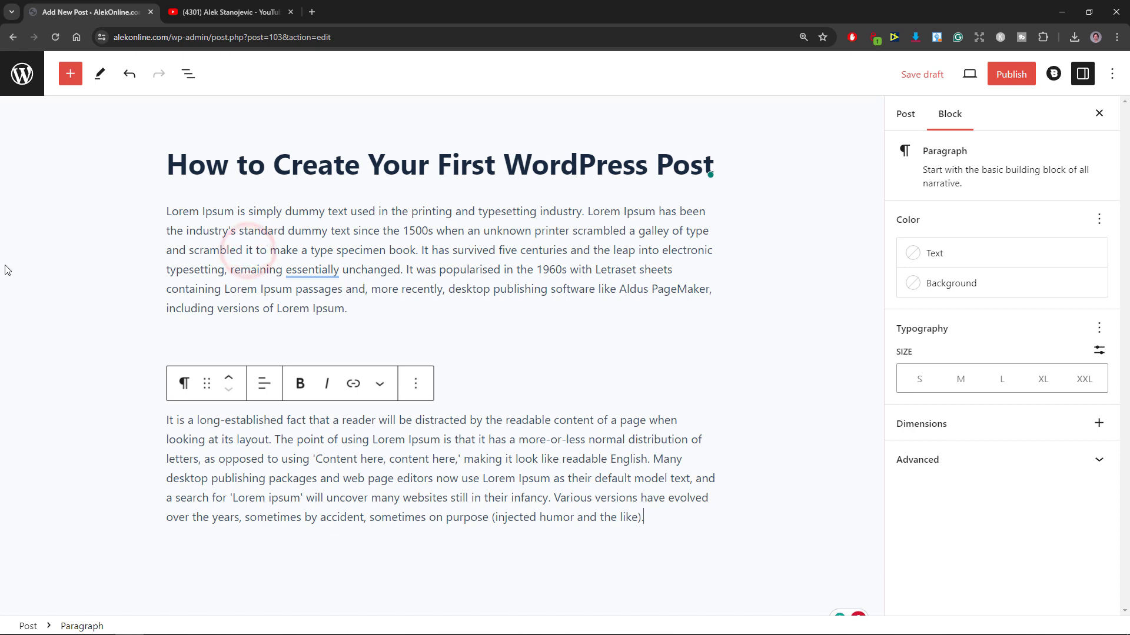
left_click(68, 386)
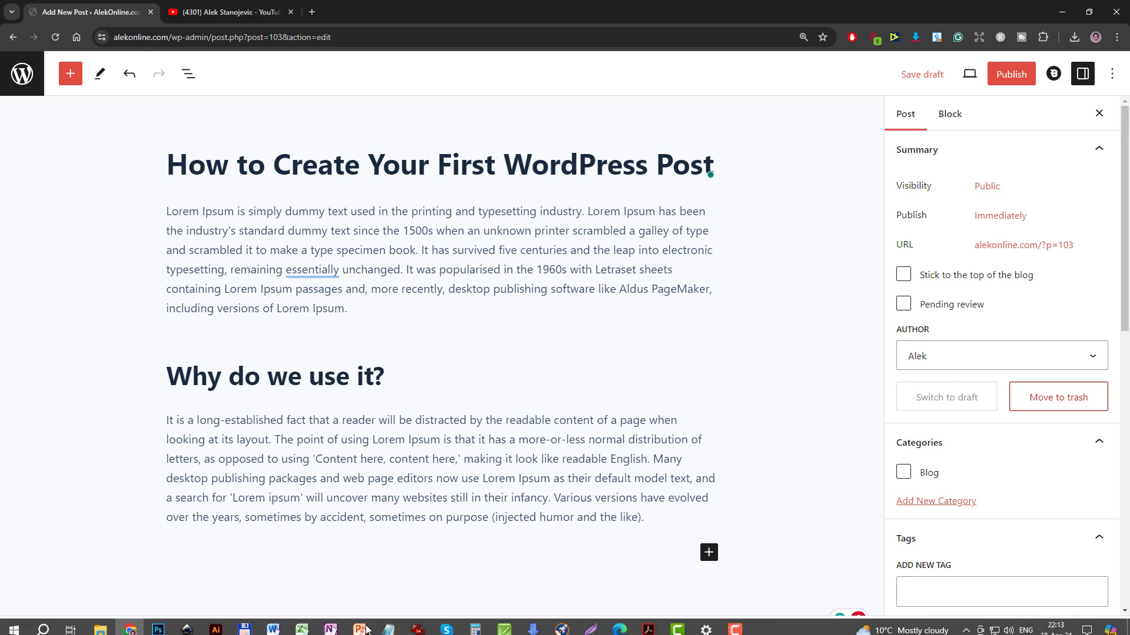
- Add a Heading block at the post's end with "Where does it come from?" copied from Notepad, and set it to Heading 3
left_click(389, 631)
scroll(894, 294, "down", 3)
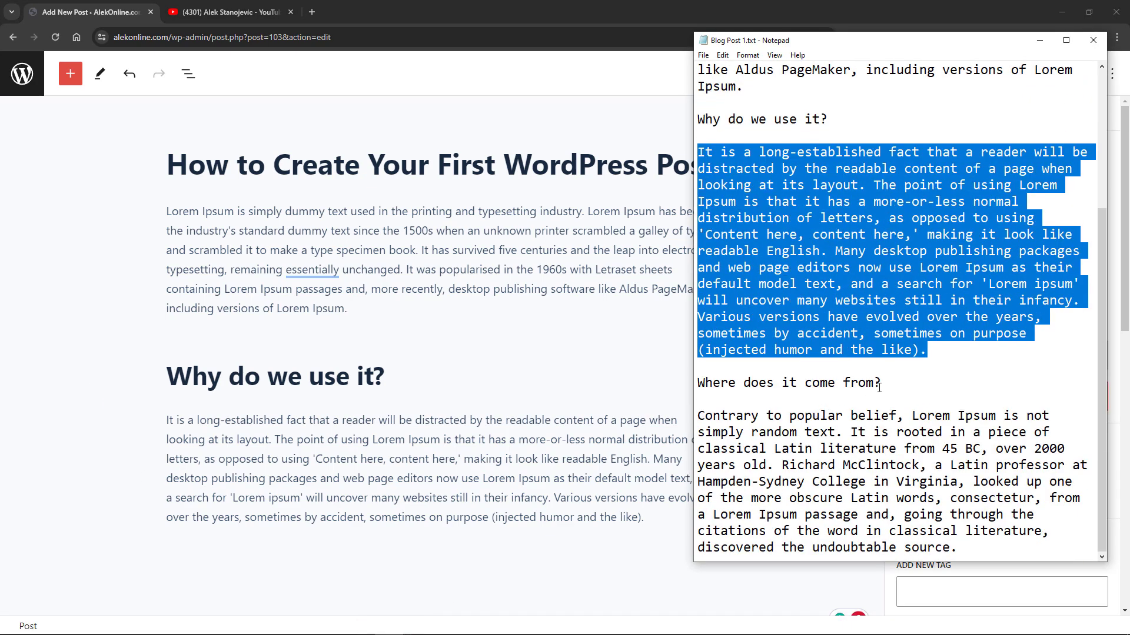
left_click_drag(885, 379, 698, 383)
right_click(714, 385)
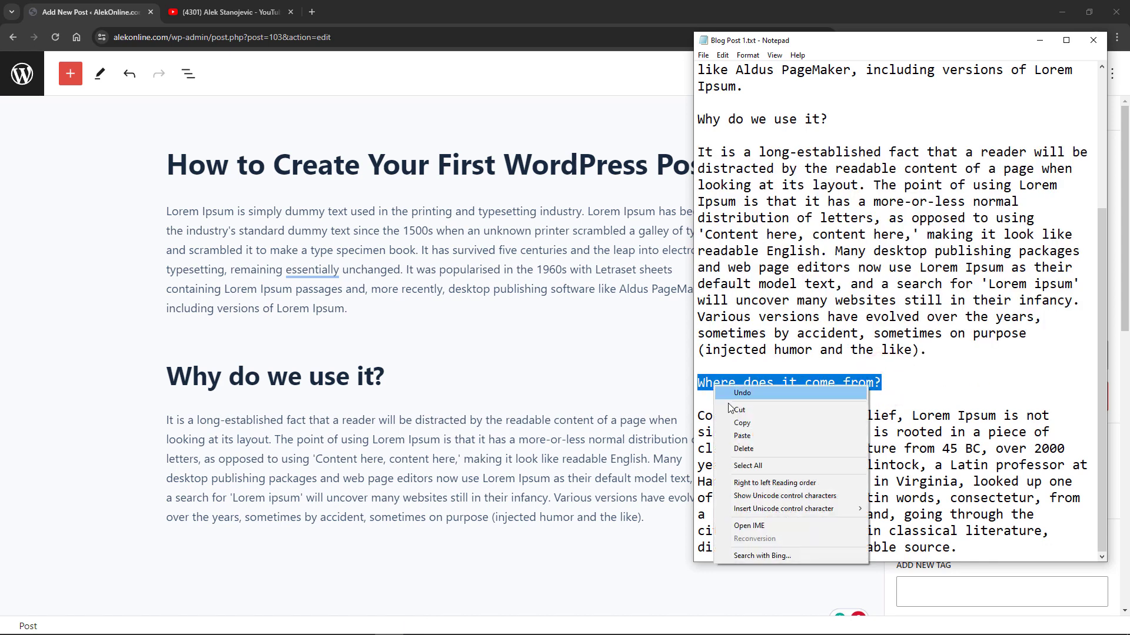
left_click(739, 425)
left_click(609, 549)
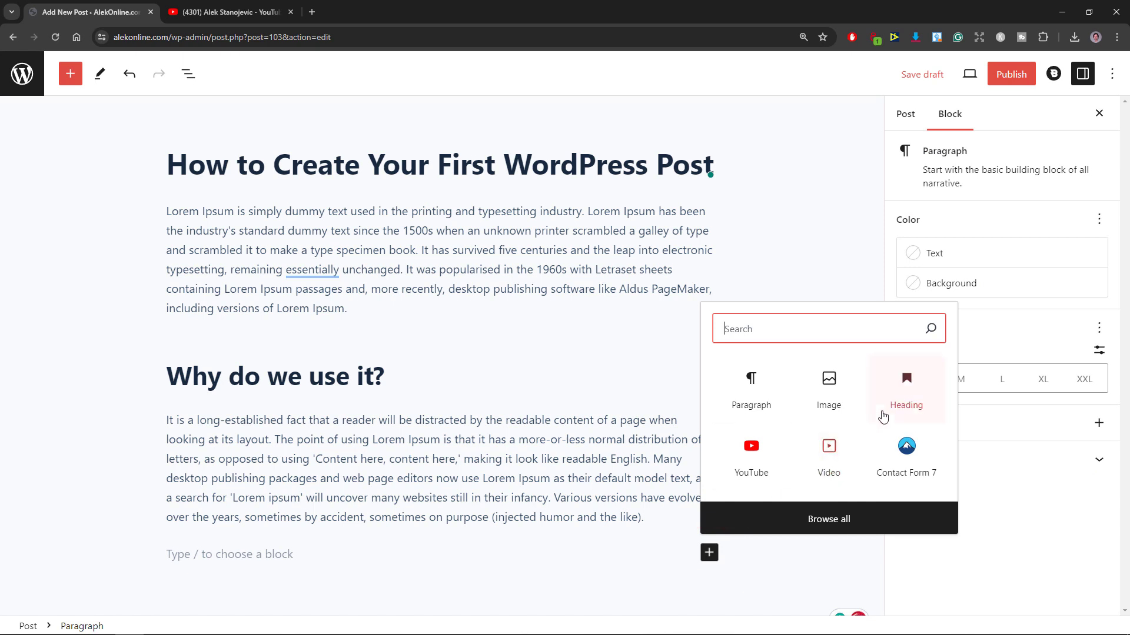
left_click(900, 398)
right_click(210, 598)
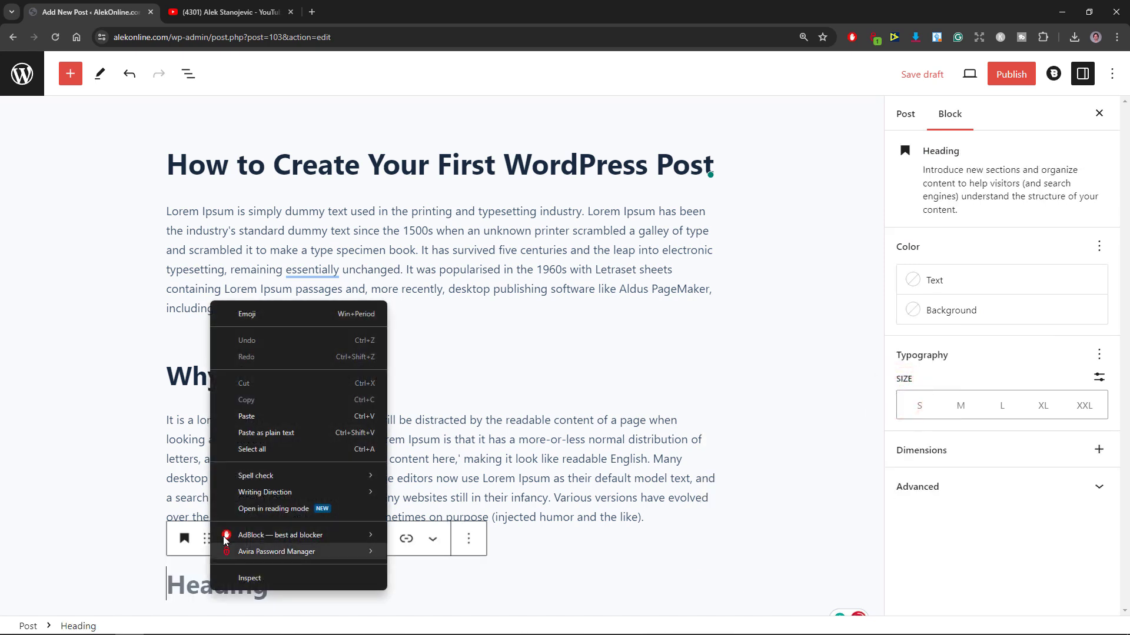
left_click(262, 418)
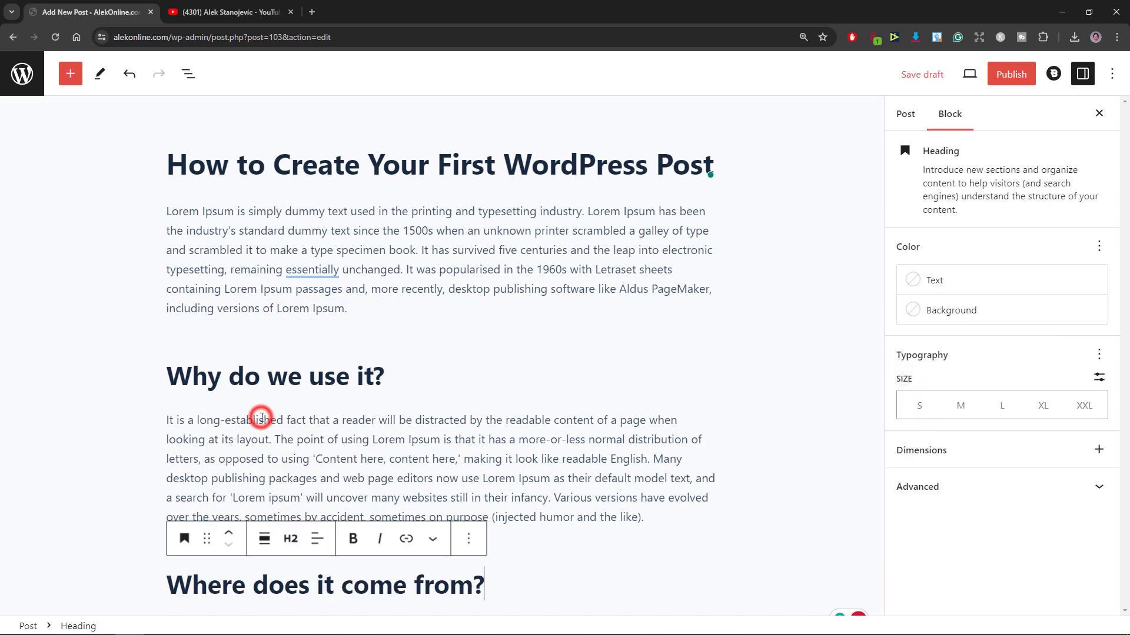
left_click(296, 544)
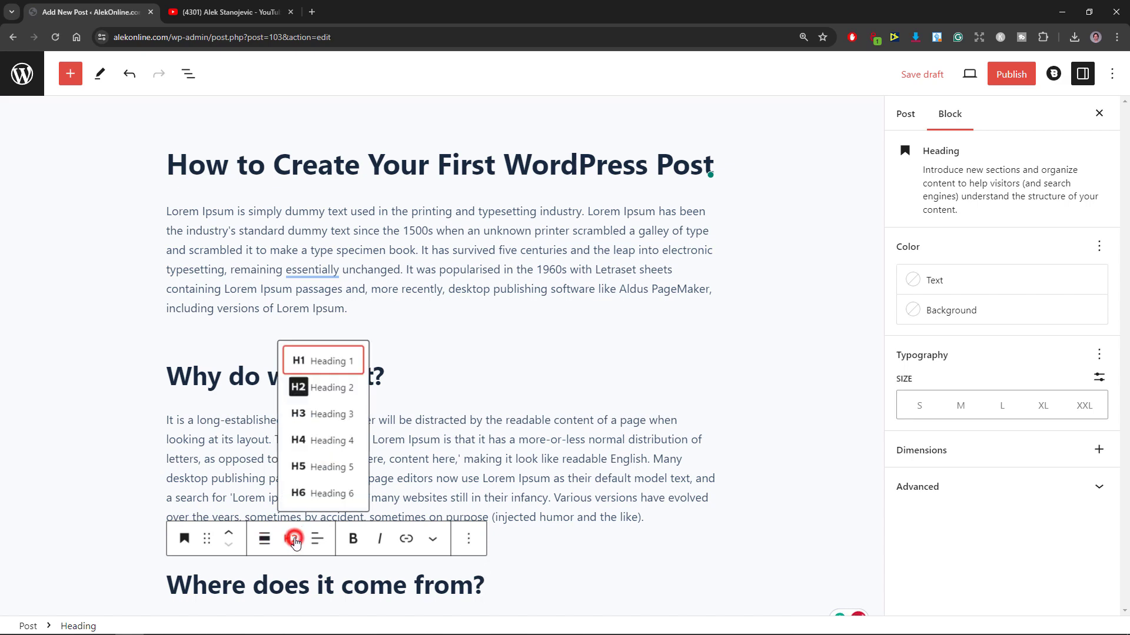
left_click(300, 412)
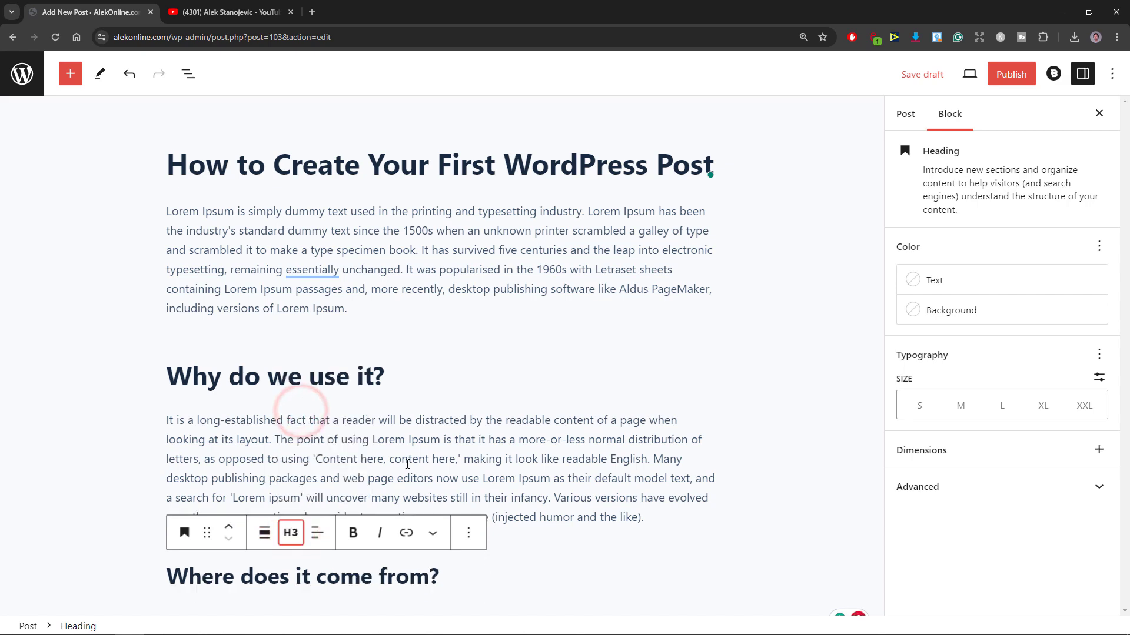
- Copy the "Contrary to popular belief" paragraph from Notepad into a new block under the "Where does it come from?" heading
mouse_move(420, 634)
left_click(384, 630)
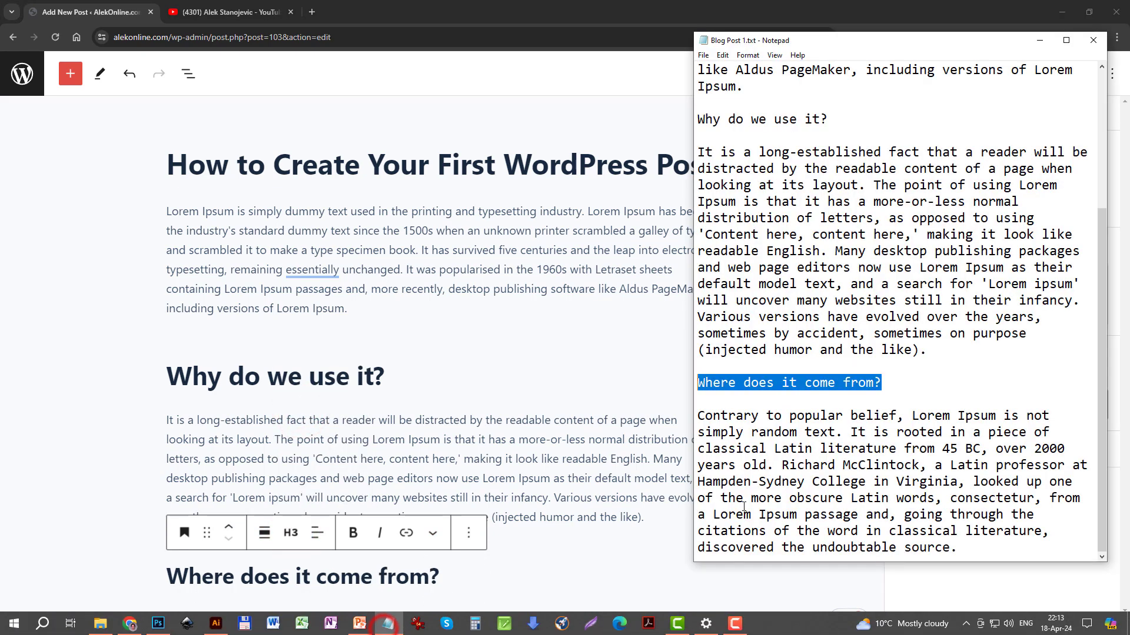
left_click_drag(696, 416, 948, 549)
right_click(869, 510)
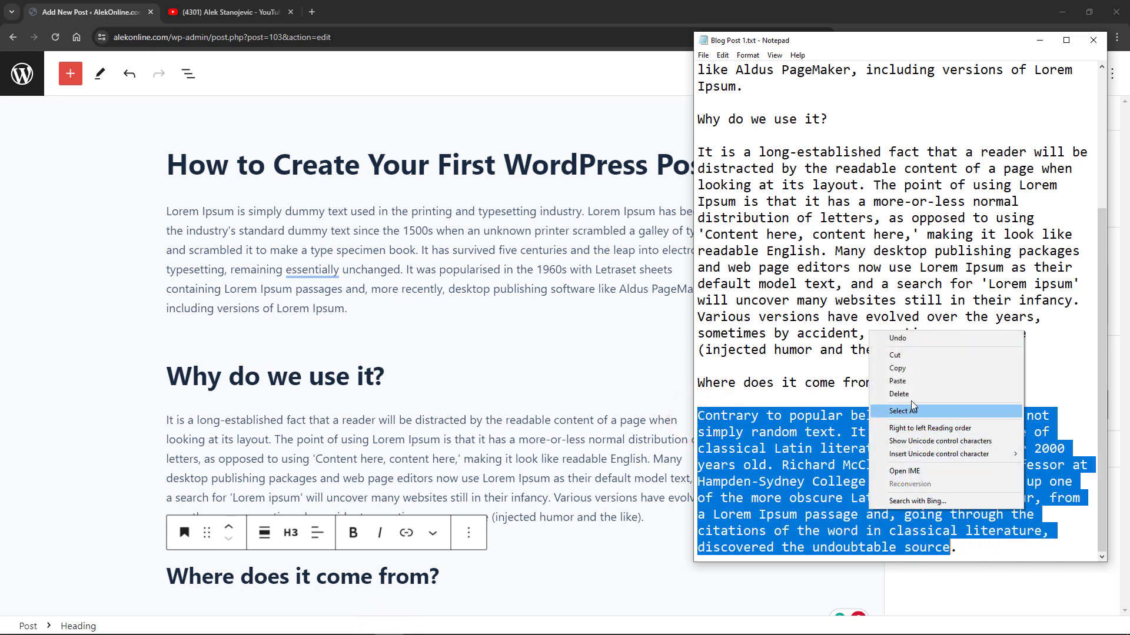
left_click(913, 367)
left_click(512, 600)
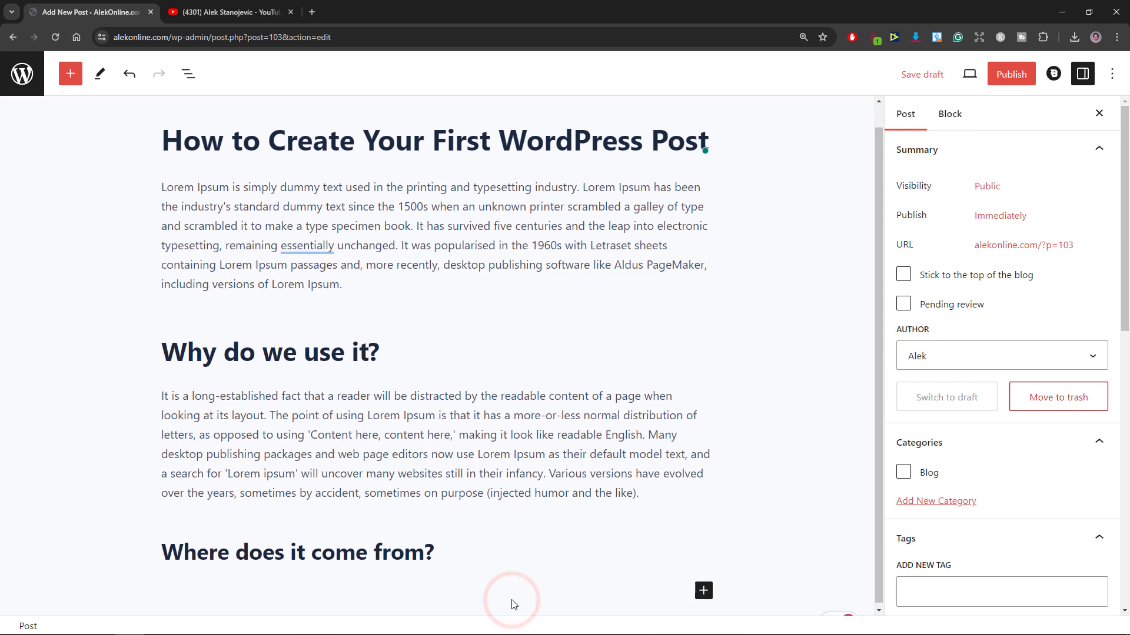
left_click(184, 580)
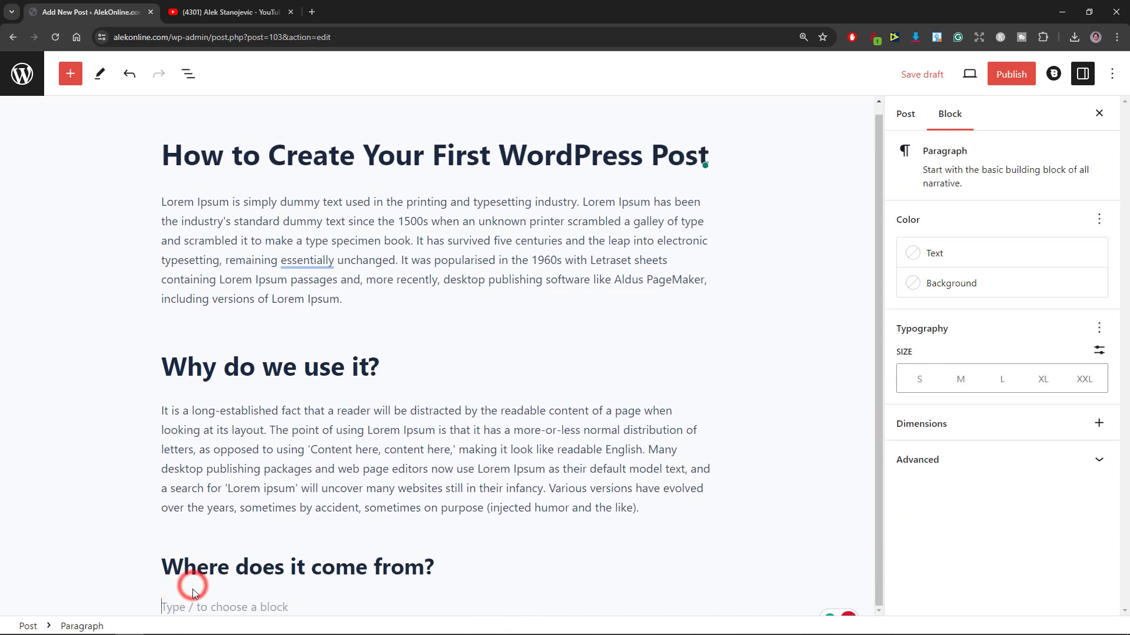
right_click(192, 604)
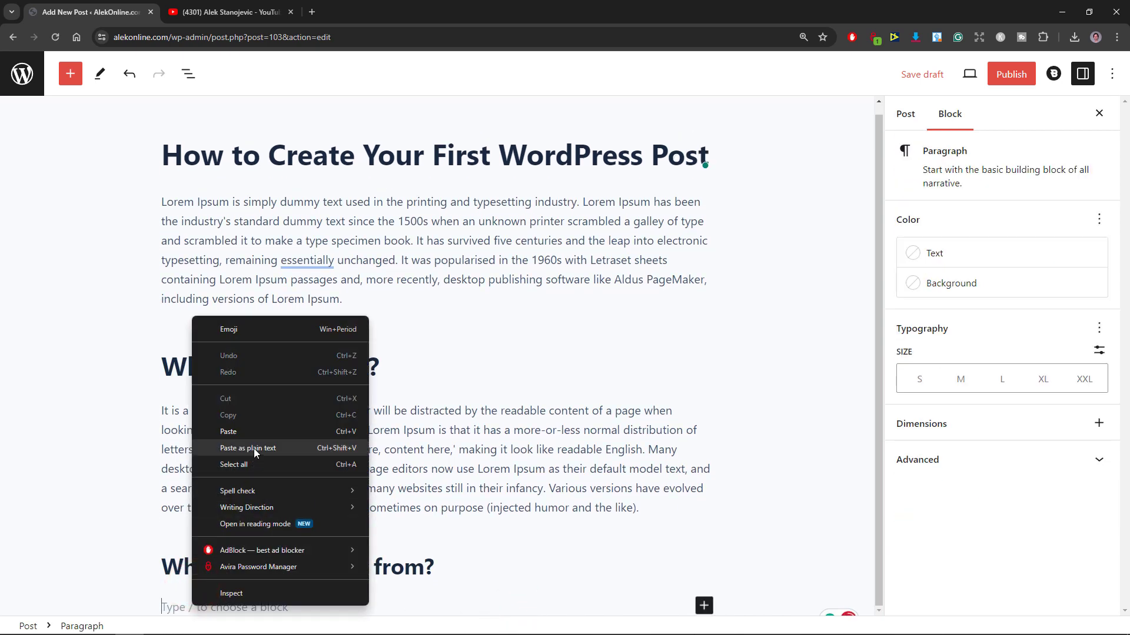
left_click(259, 432)
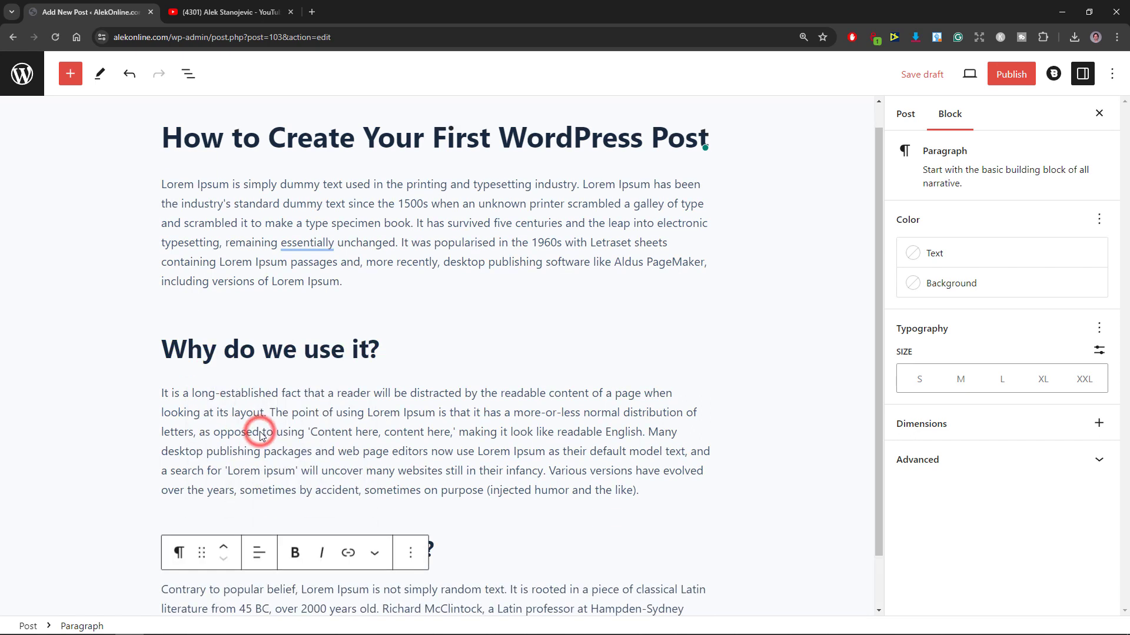
left_click(105, 343)
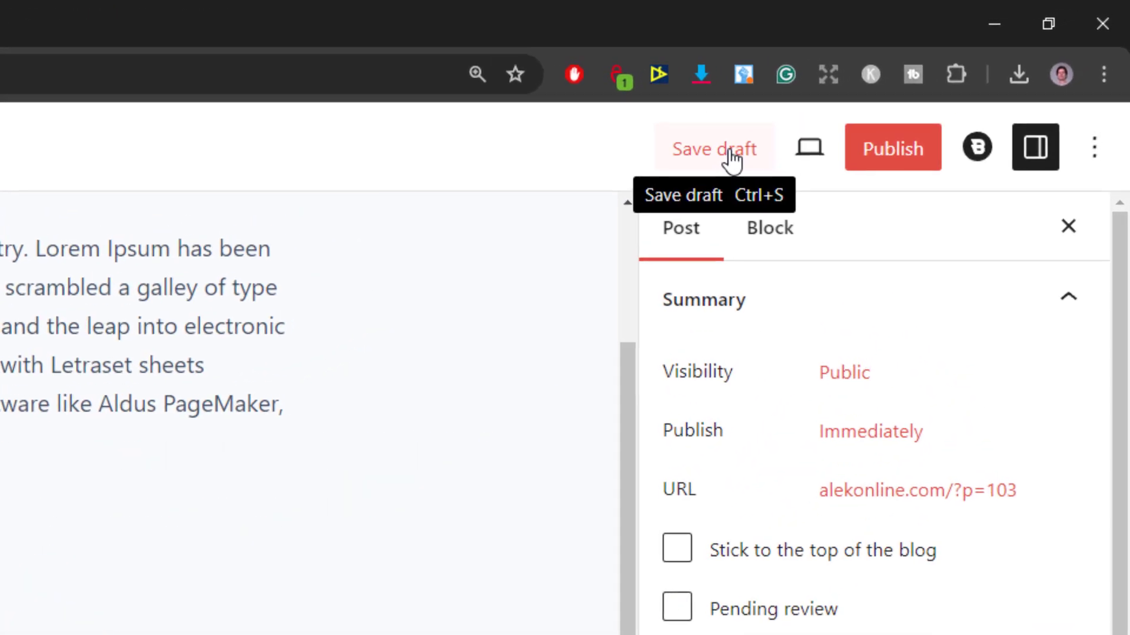
- Save the post as a draft and preview its text and headings in a new tab
left_click(732, 156)
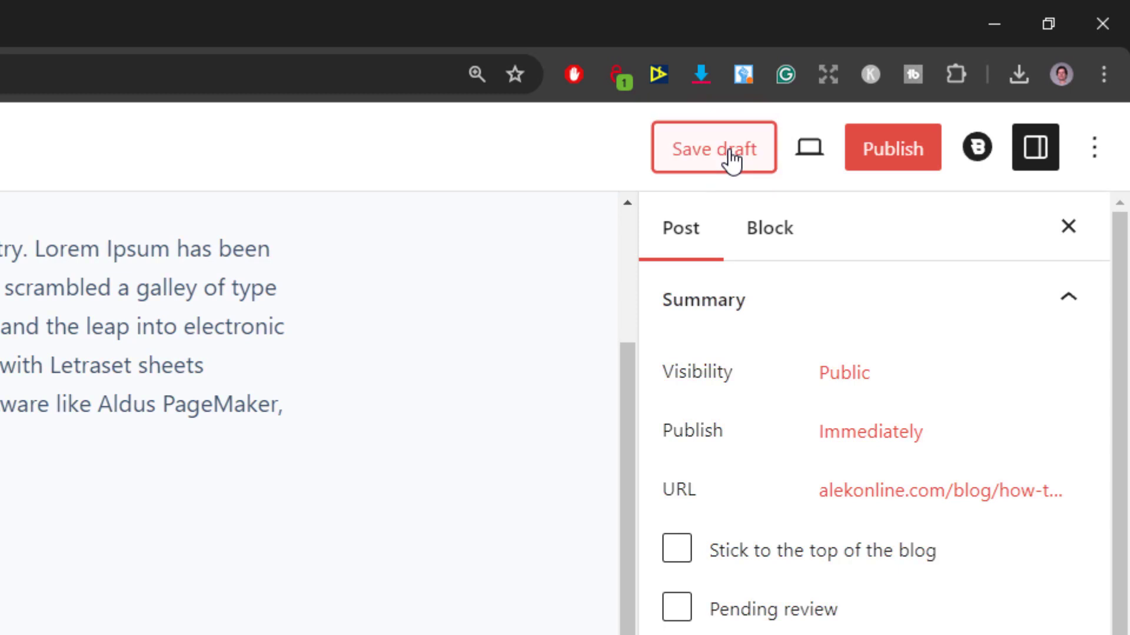
left_click(814, 158)
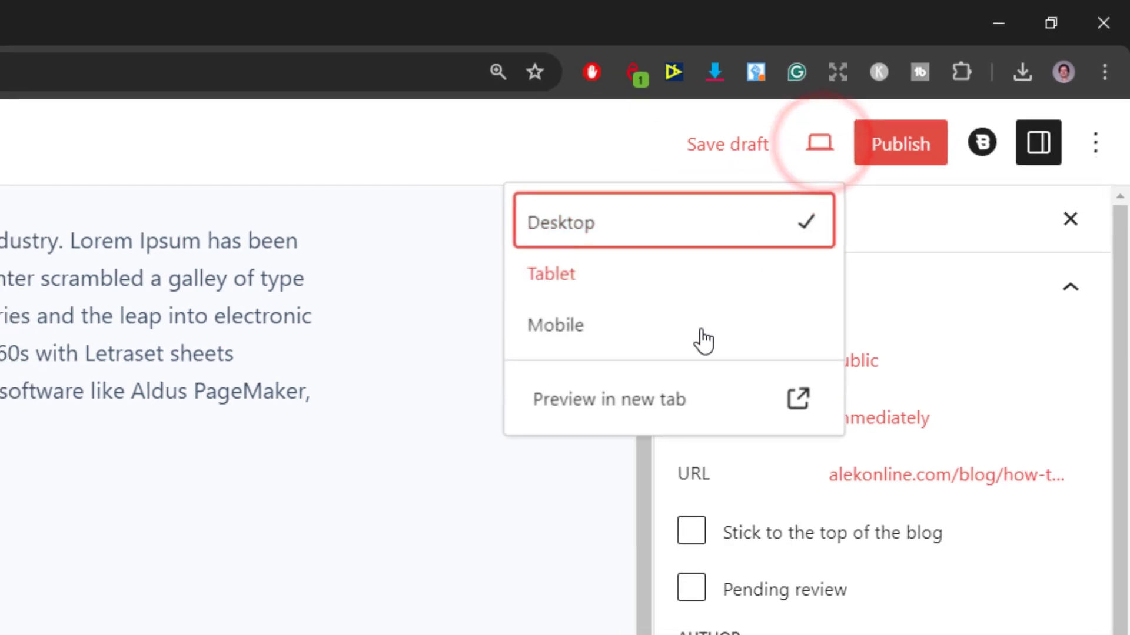
left_click(591, 413)
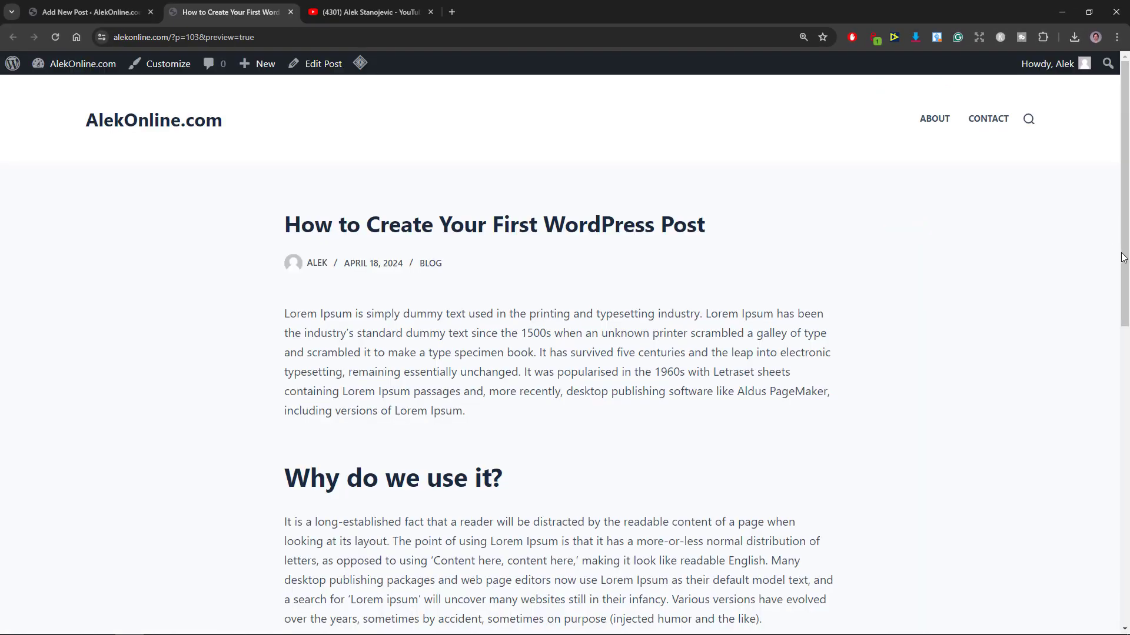
mouse_move(1124, 256)
left_mouse_down()
mouse_move(1120, 385)
mouse_move(1102, 251)
left_mouse_up()
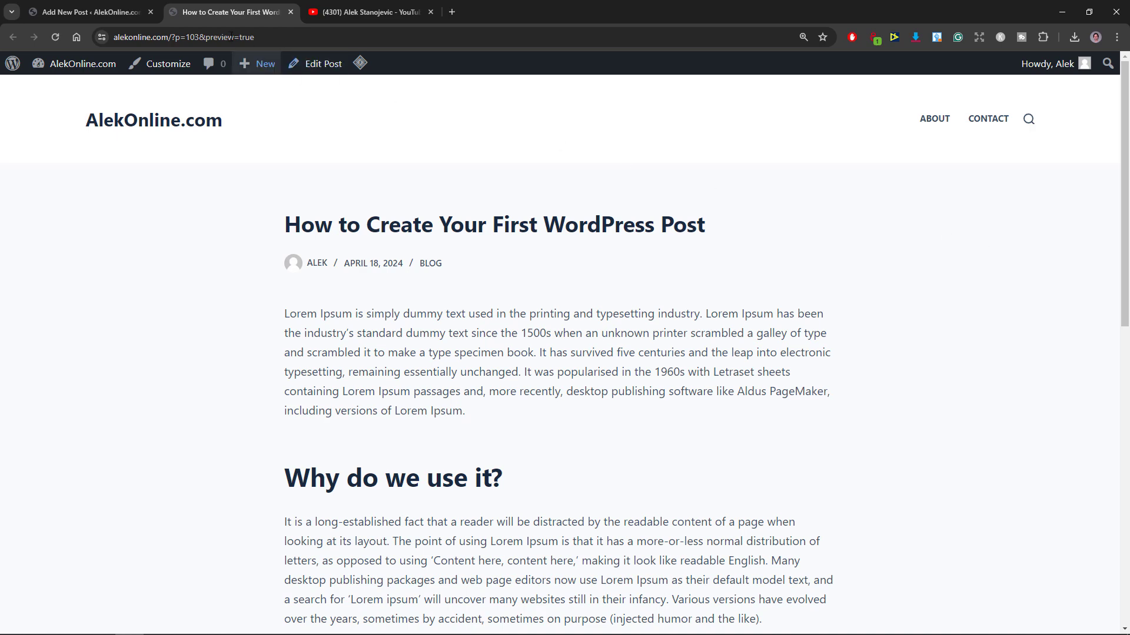
- Insert an Image block between the opening paragraph and the "Why do we use it?" heading, uploading polynesia-3021072_1280.jpg
left_click(101, 12)
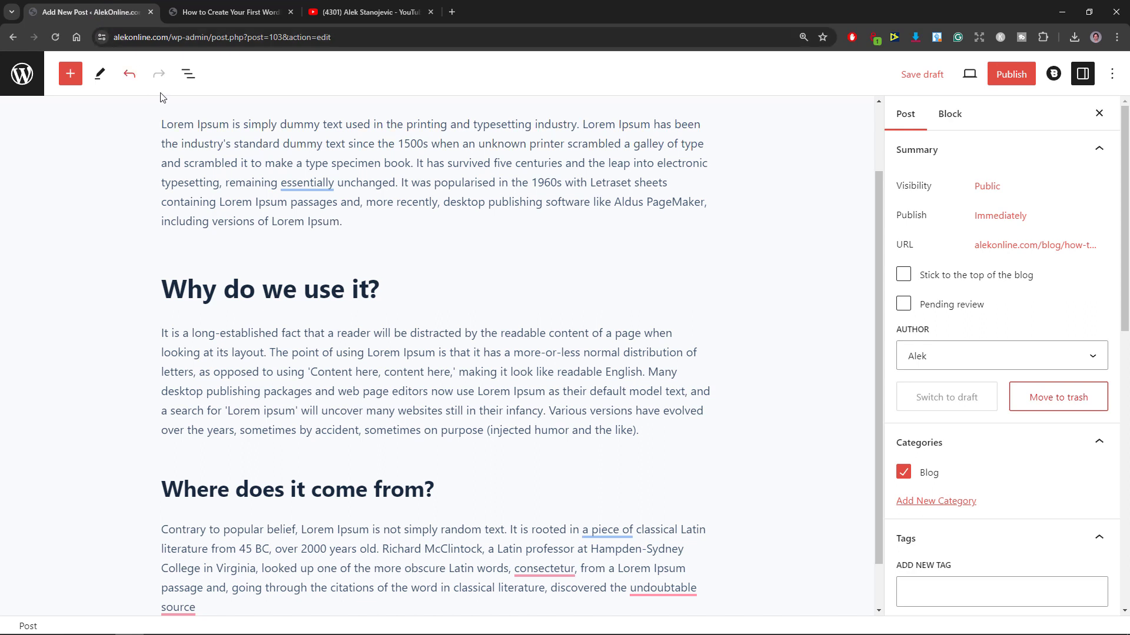
mouse_move(439, 250)
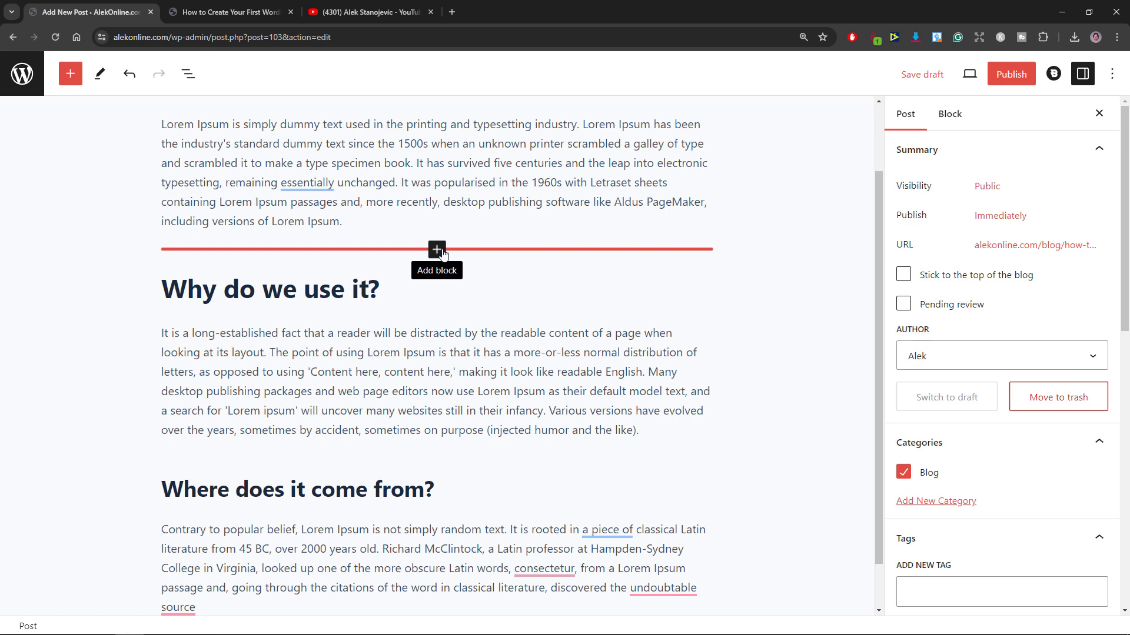
left_click(437, 250)
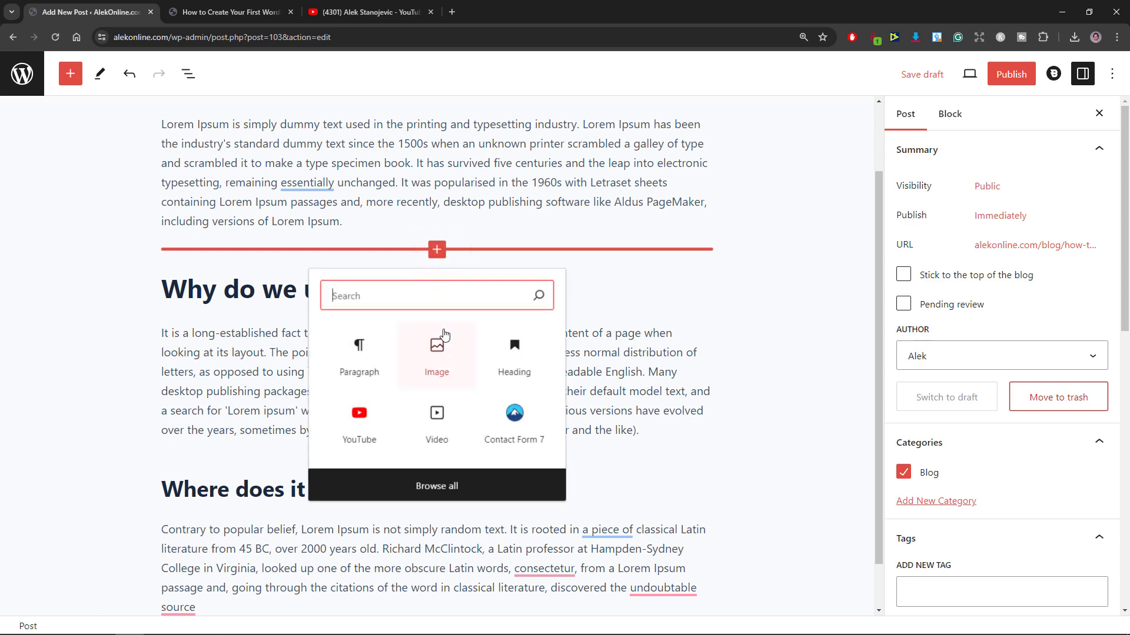
left_click(440, 353)
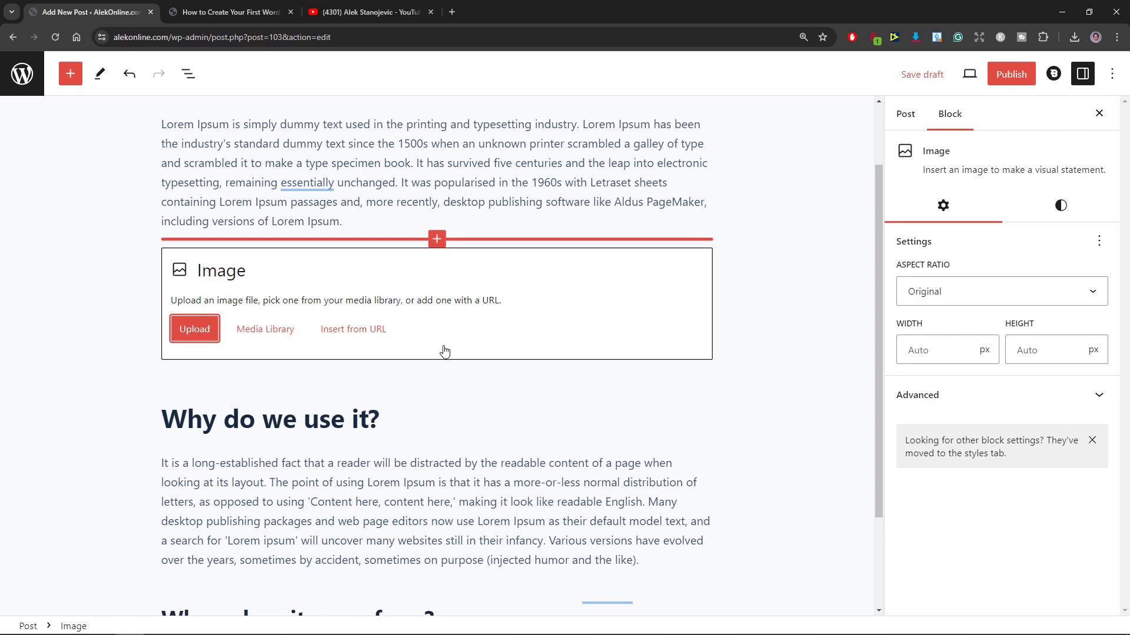
left_click(197, 330)
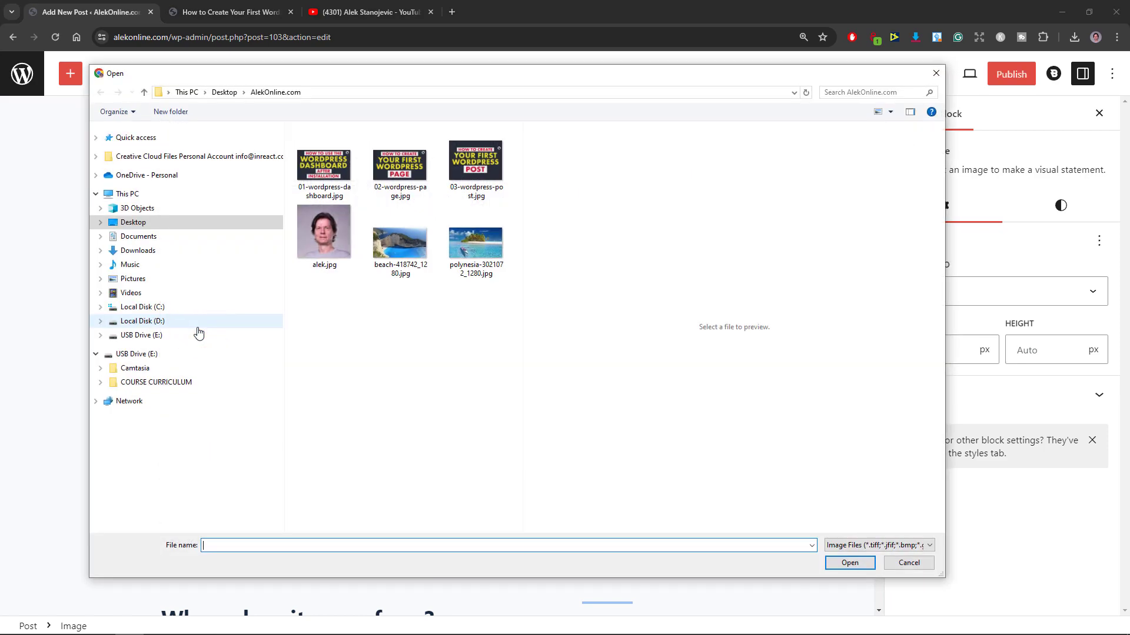
left_click(463, 276)
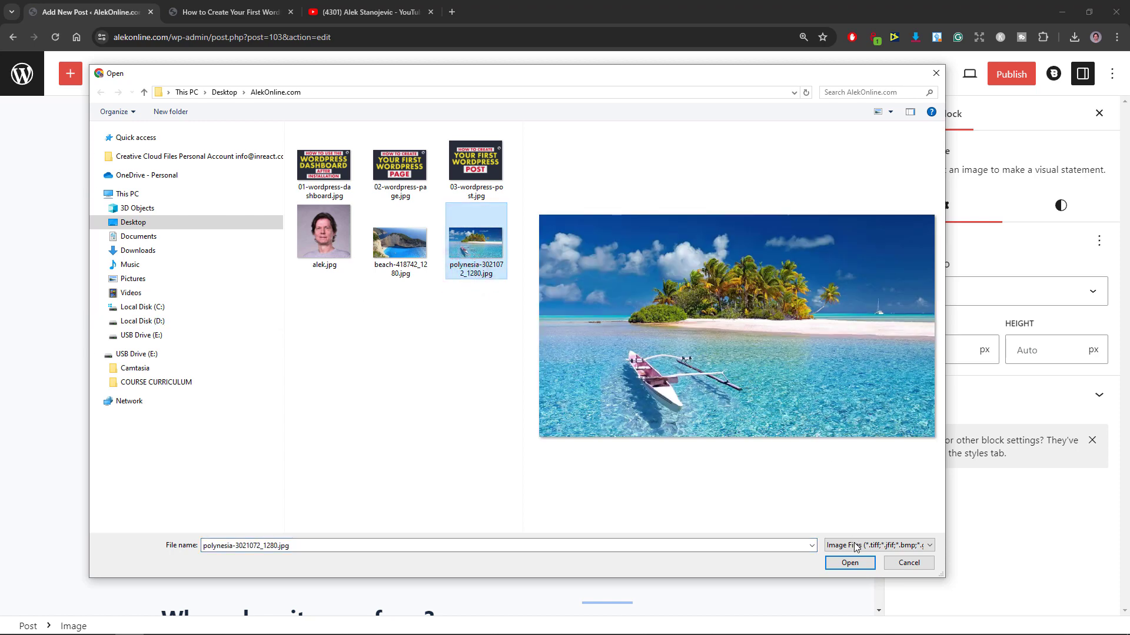
left_click(854, 562)
left_click(779, 462)
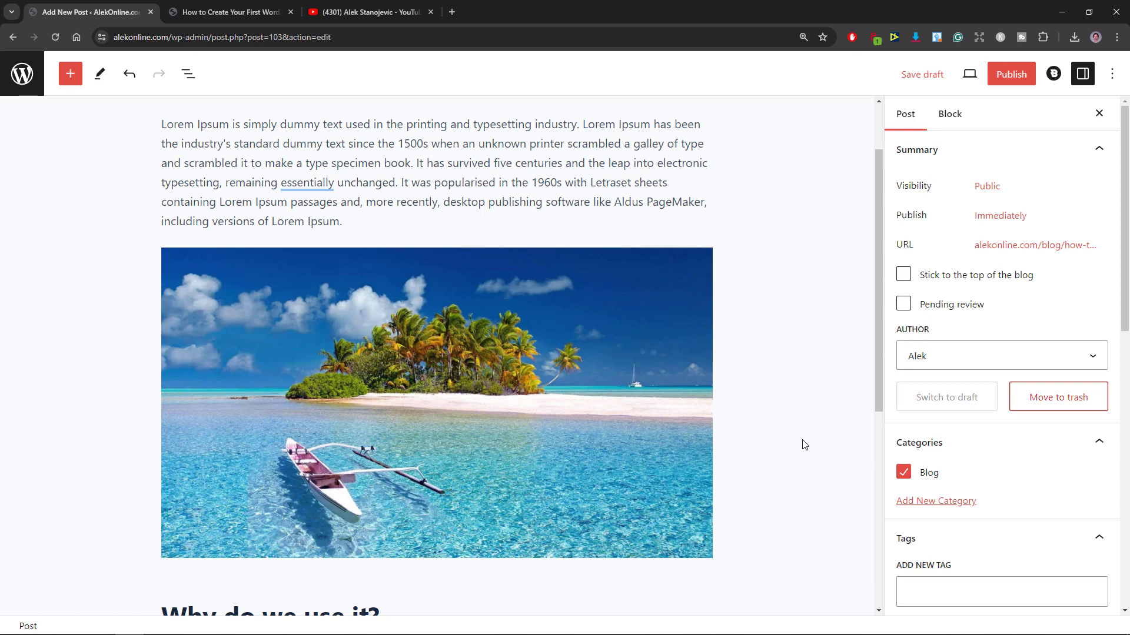
- Switch to the YouTube channel's videos and copy the link address of "How to Create Your First WordPress Page"
left_click(412, 13)
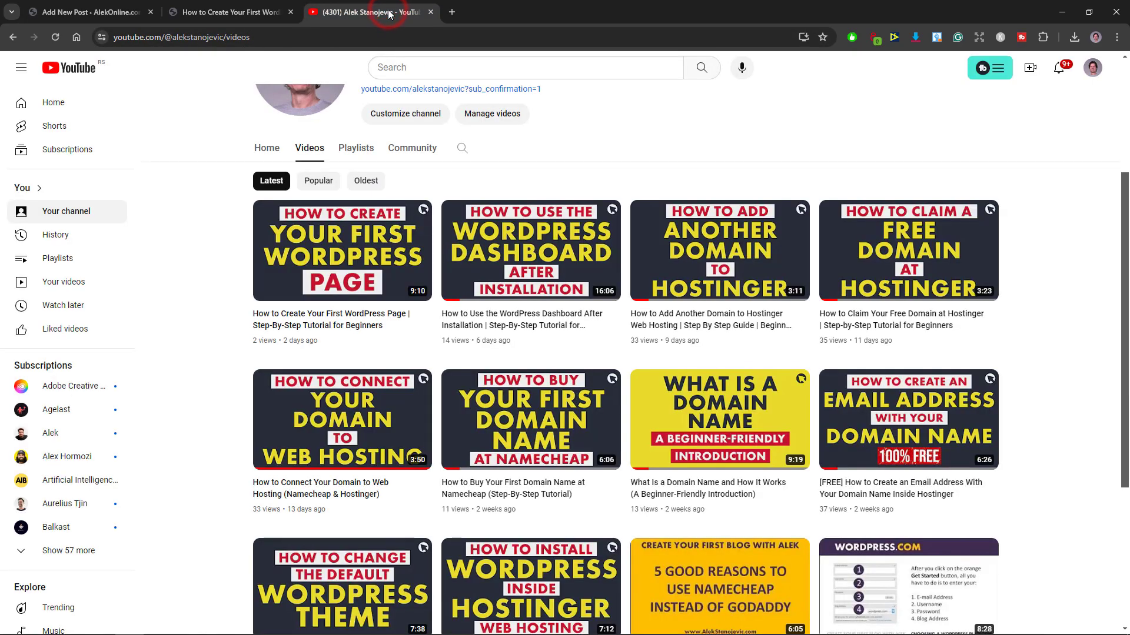
right_click(386, 242)
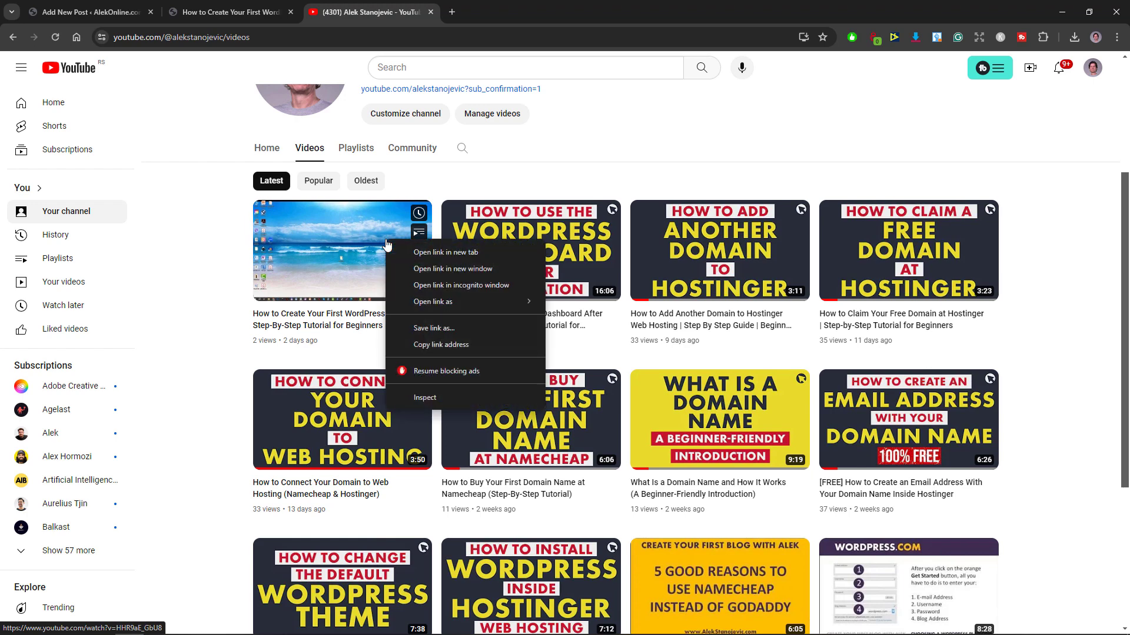
left_click(430, 346)
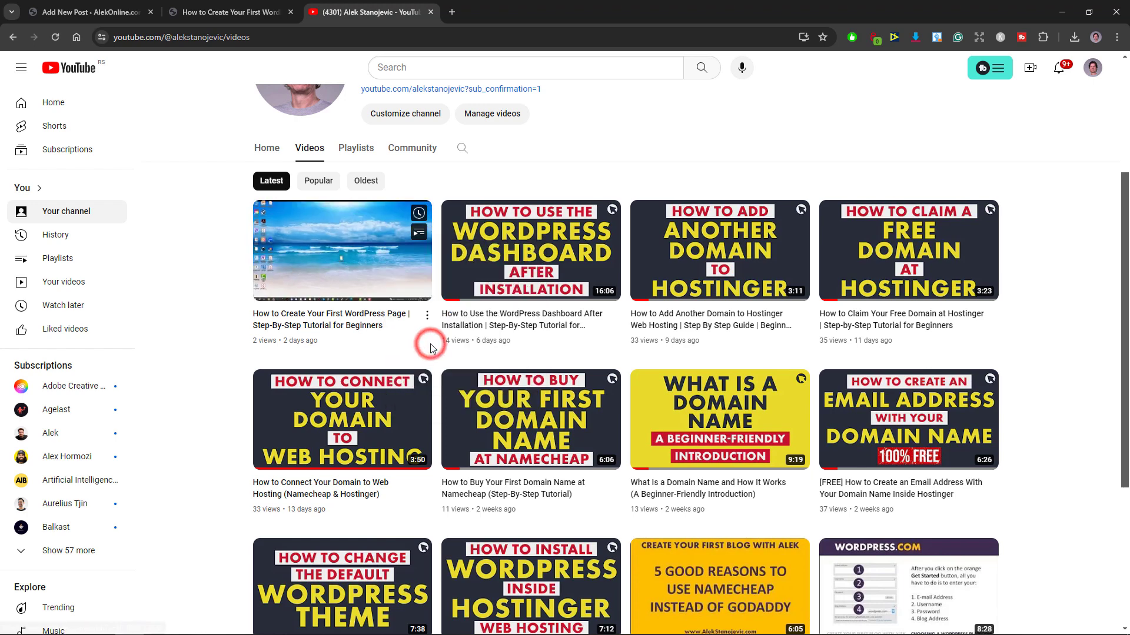
- Add a YouTube block at the end of the post in the WordPress editor and embed the copied video link
left_click(117, 13)
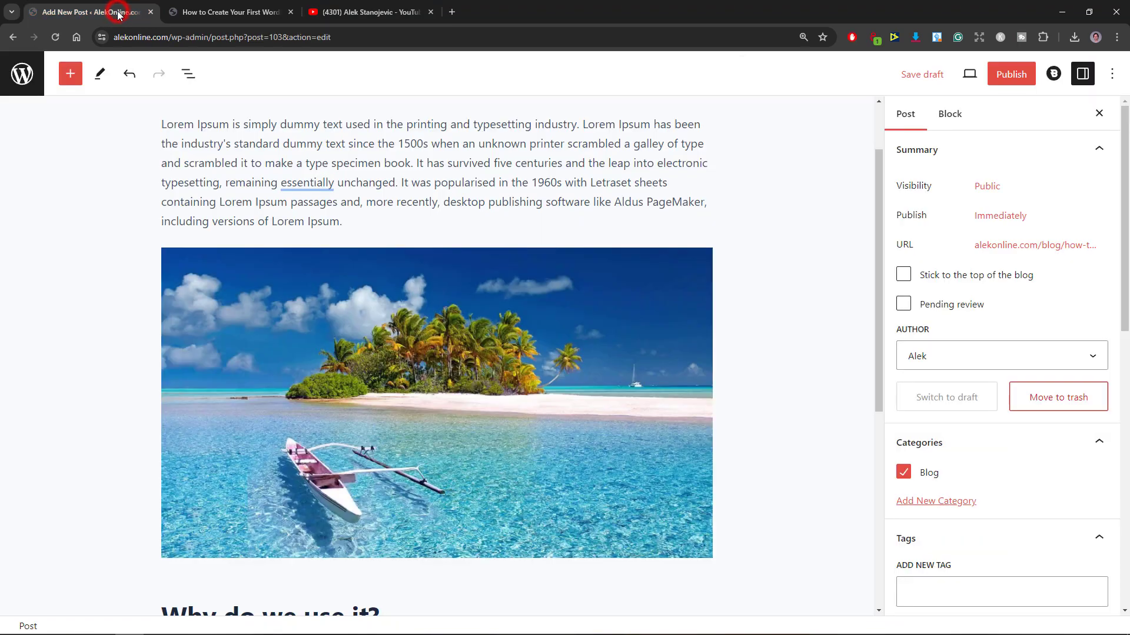
left_click_drag(875, 353, 876, 570)
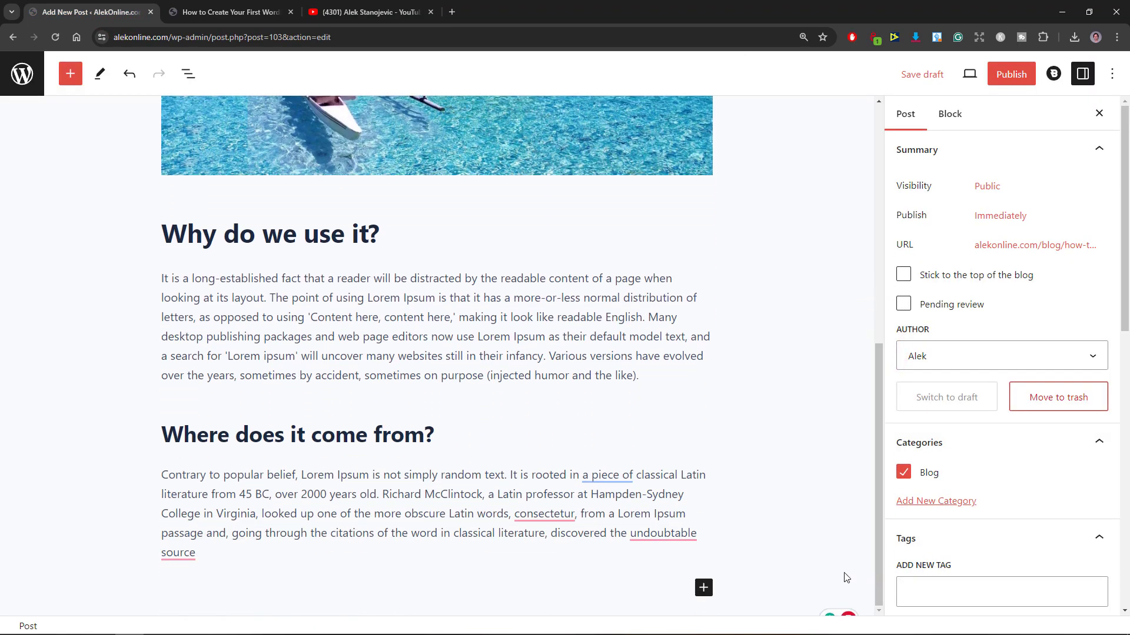
left_click(704, 588)
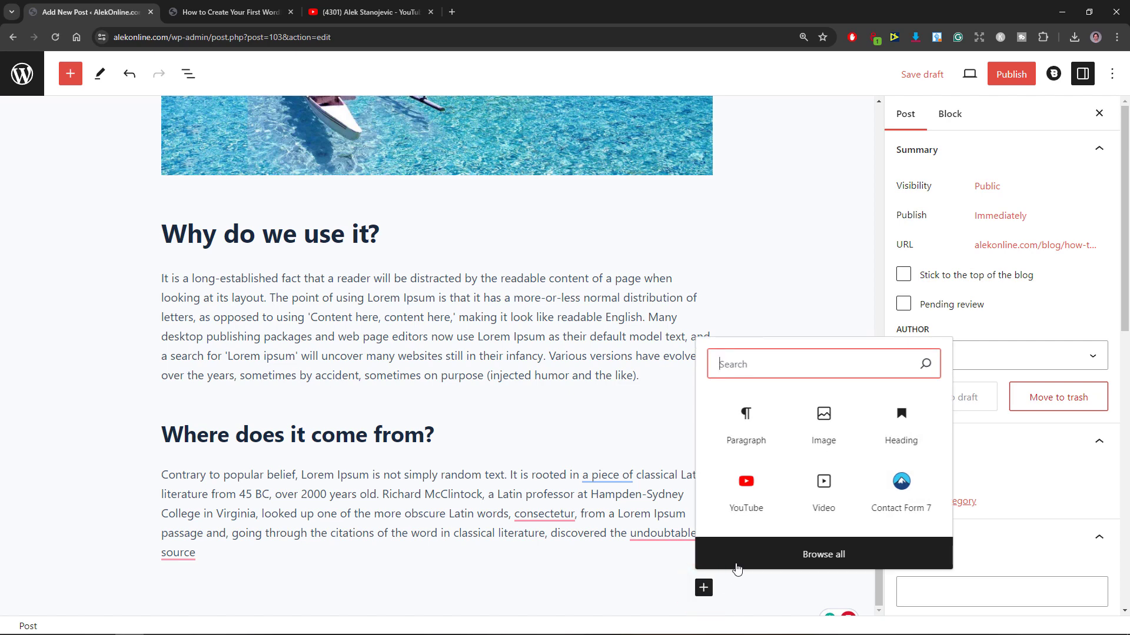
left_click(745, 488)
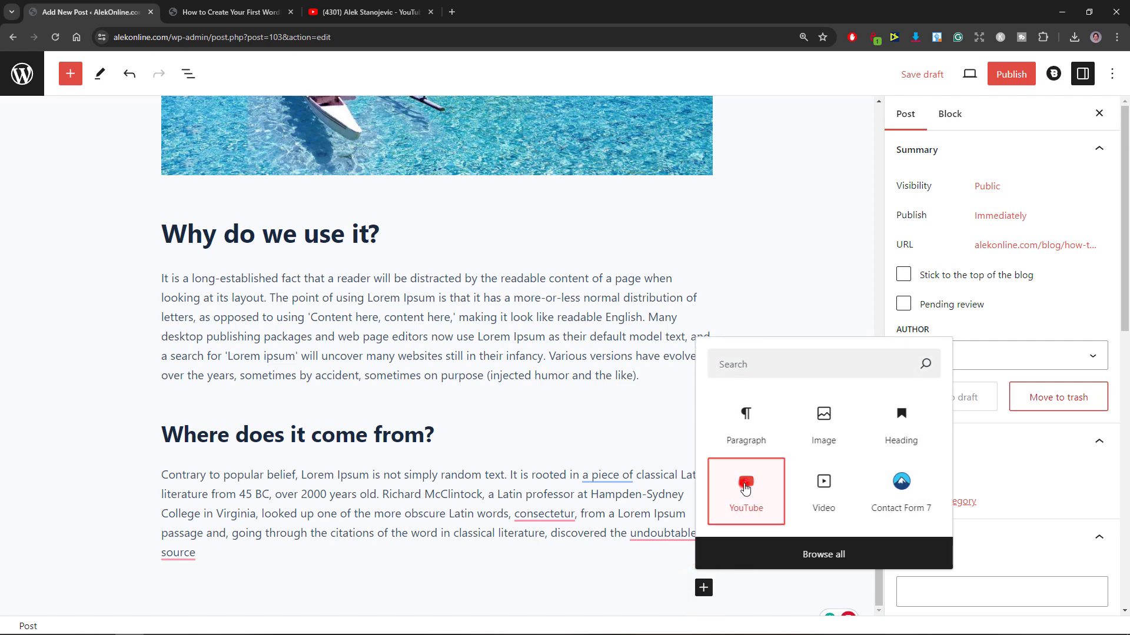
right_click(372, 579)
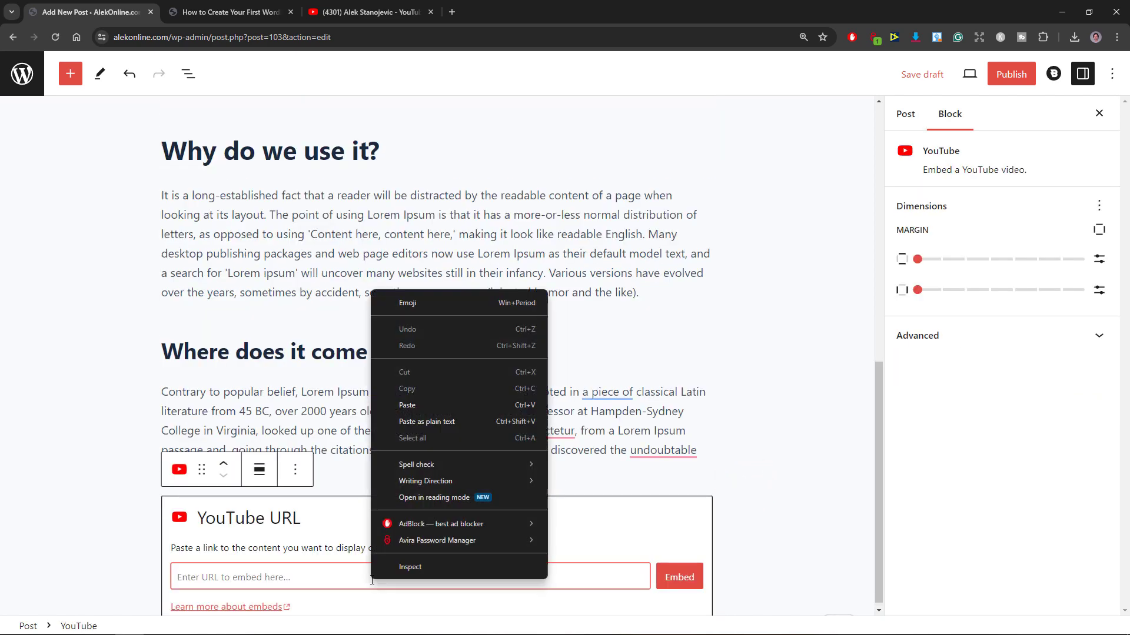
left_click(422, 404)
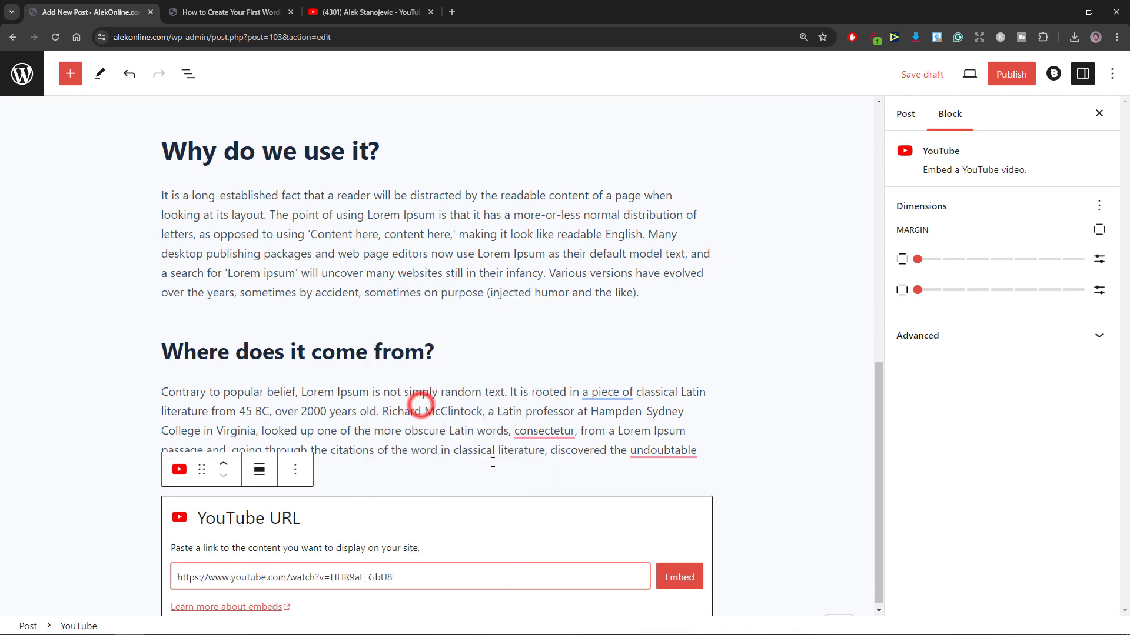
left_click(685, 583)
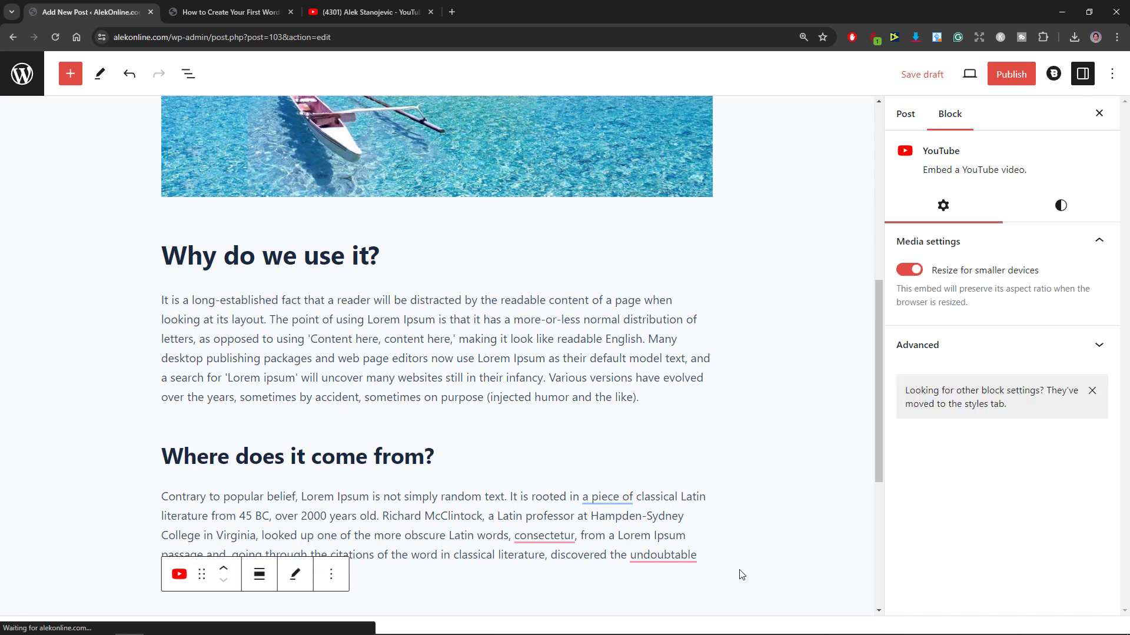
scroll(741, 575, "down", 5)
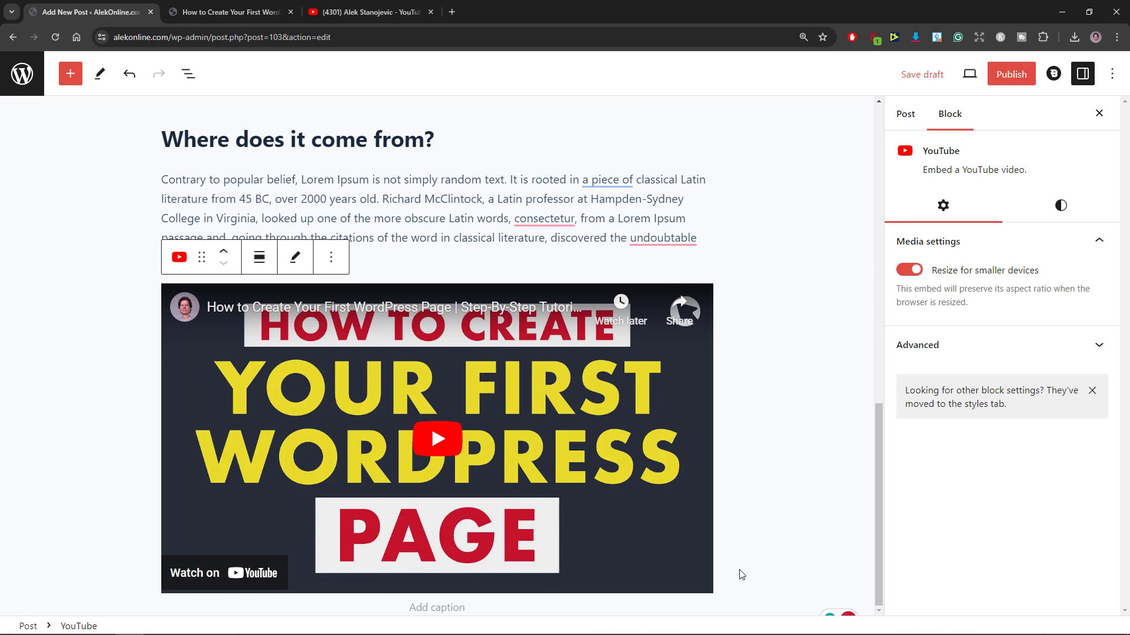
- Save the draft with the image and video and preview the post in a new tab
left_click(910, 79)
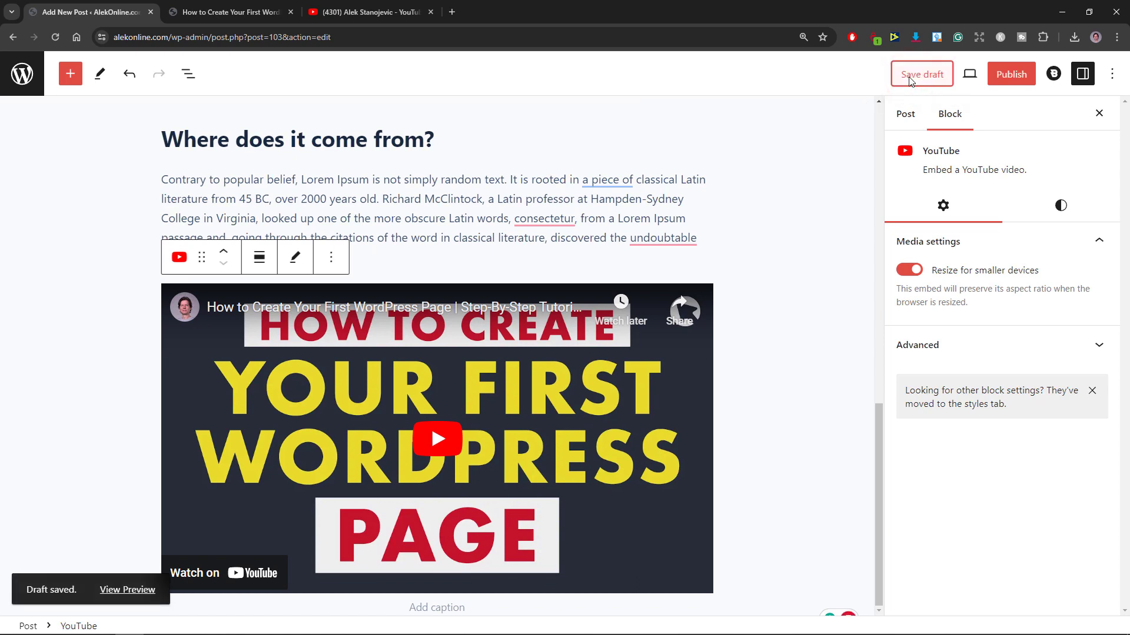
left_click(970, 75)
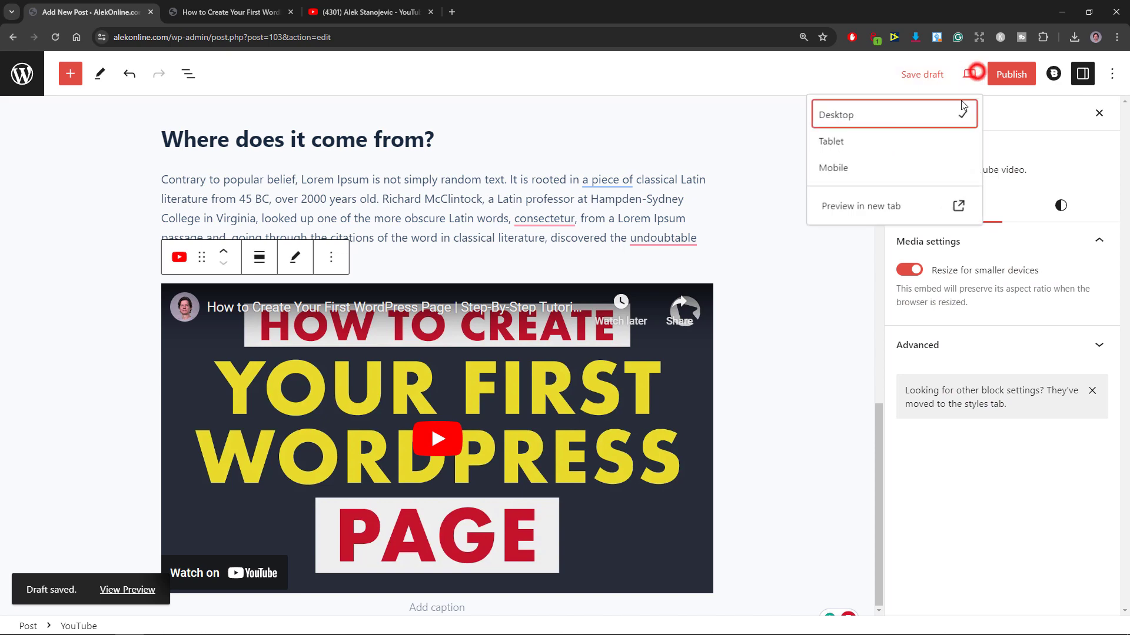
left_click(901, 207)
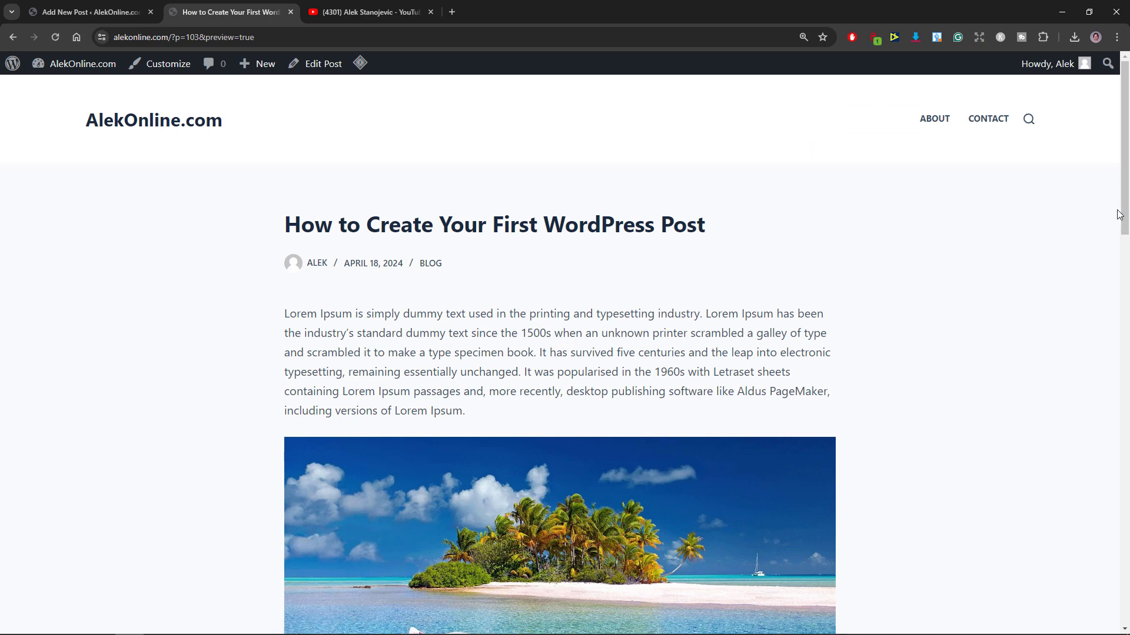
mouse_move(1122, 213)
left_mouse_down()
mouse_move(1120, 376)
mouse_move(1117, 217)
left_mouse_up()
- Return to the post editor and publish the post with public visibility, effective immediately
left_click(117, 12)
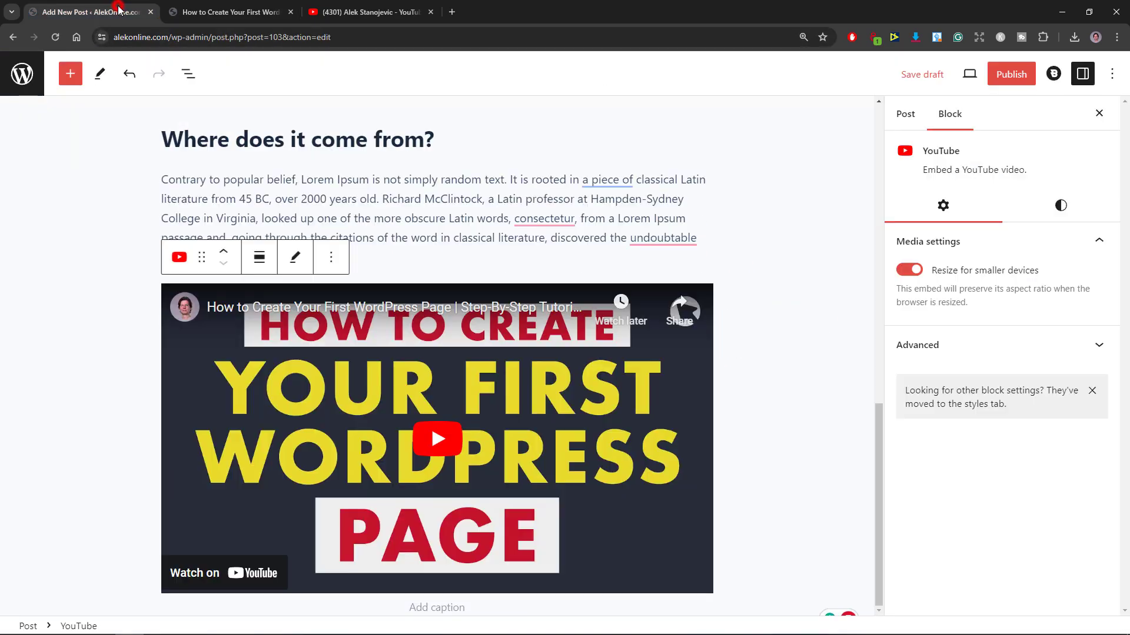
left_click(1006, 78)
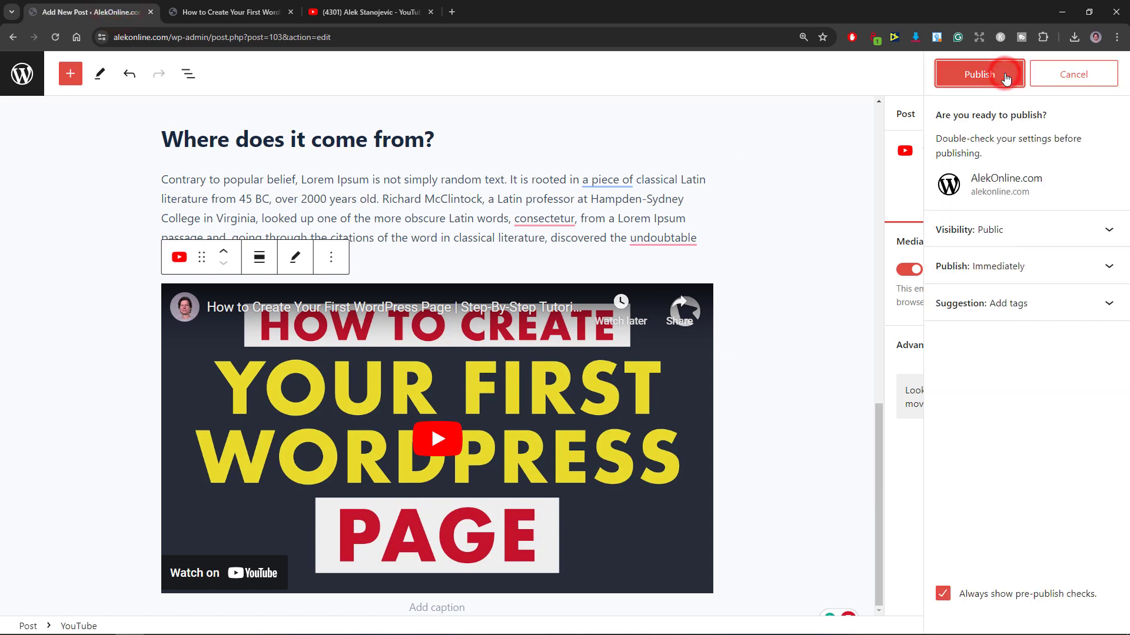
left_click(1005, 77)
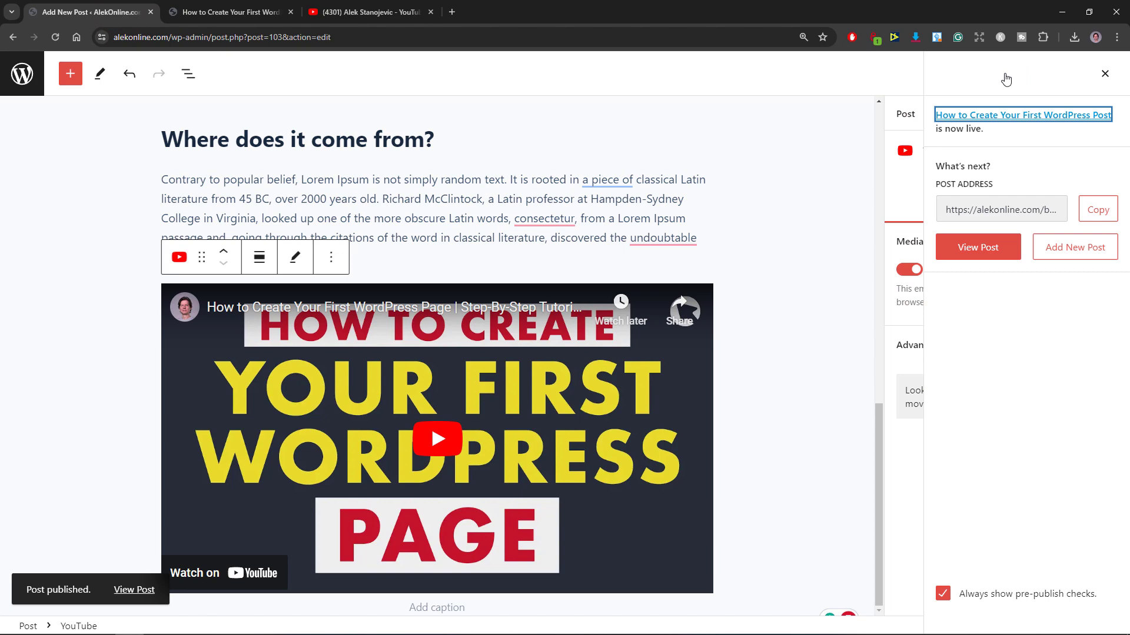
- View the published post, check its entry on the site's home page, and open the post from there
left_click(984, 247)
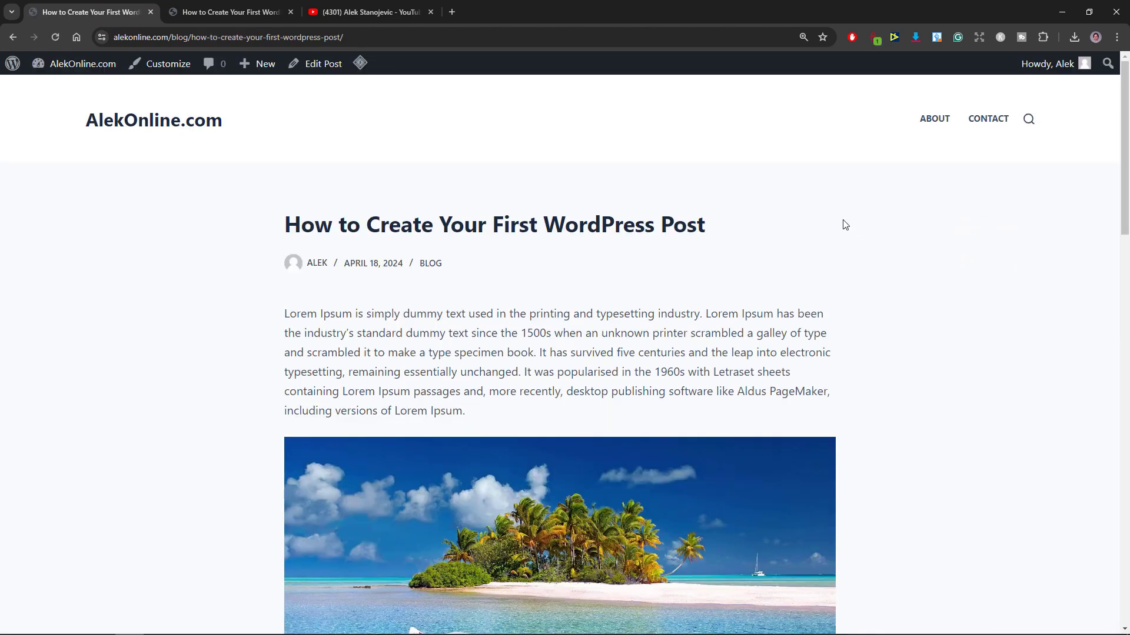
mouse_move(1124, 229)
left_mouse_down()
mouse_move(1112, 458)
mouse_move(1117, 221)
left_mouse_up()
left_click(195, 130)
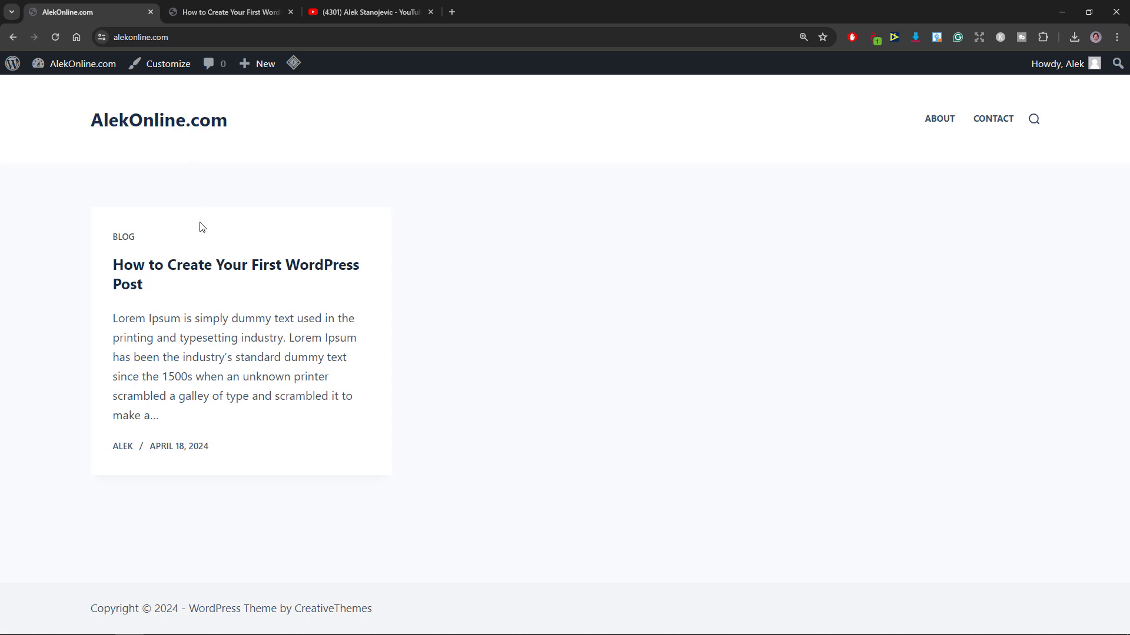
left_click(214, 265)
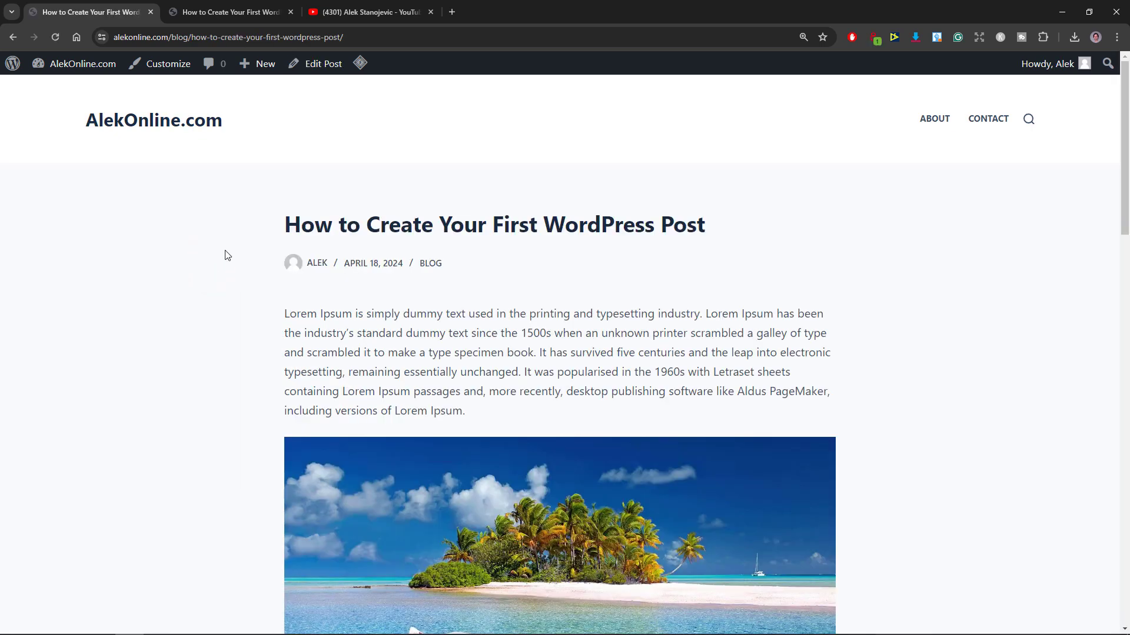
- Edit the published post, set polynesia-3021072_1280.jpg from the media library as its featured image, and update the post
left_click(324, 65)
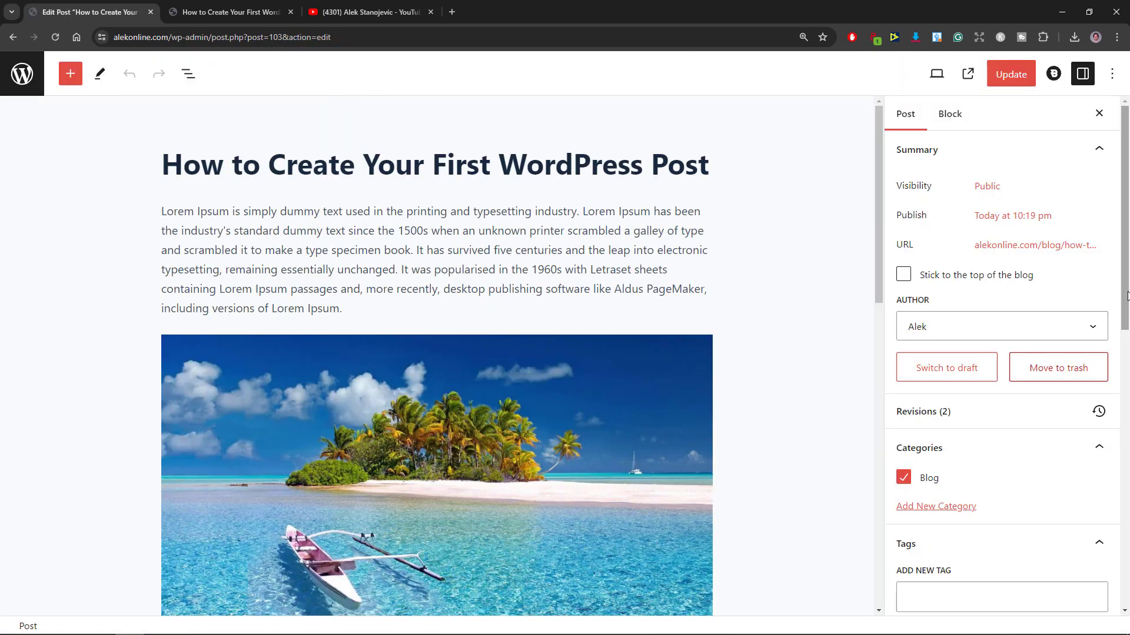
left_click_drag(1127, 295, 1127, 443)
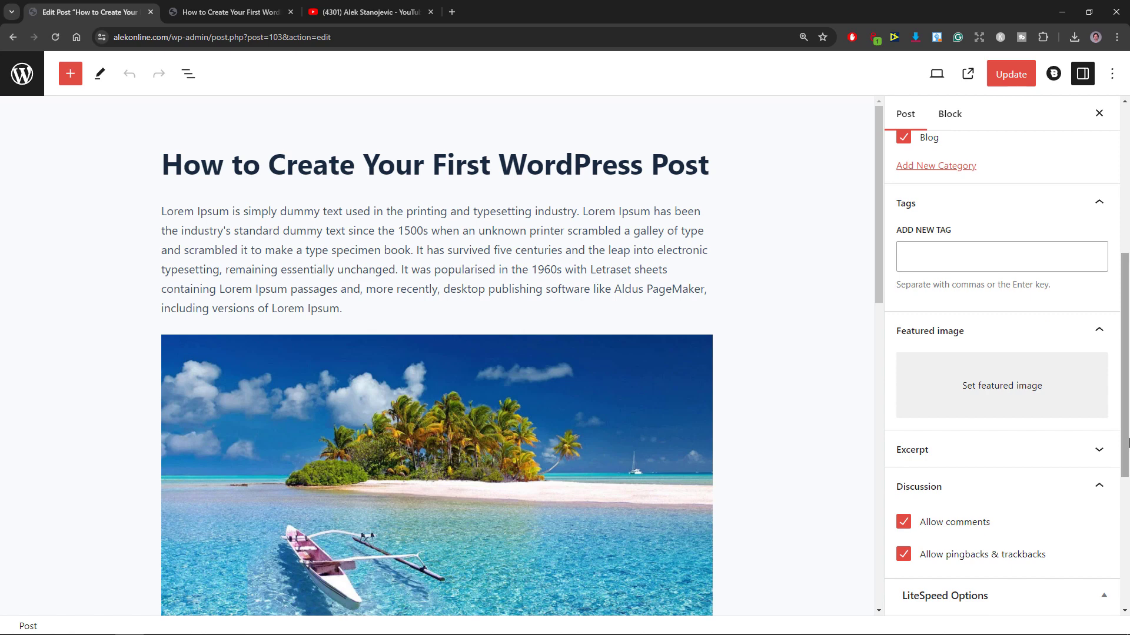
left_click(1051, 388)
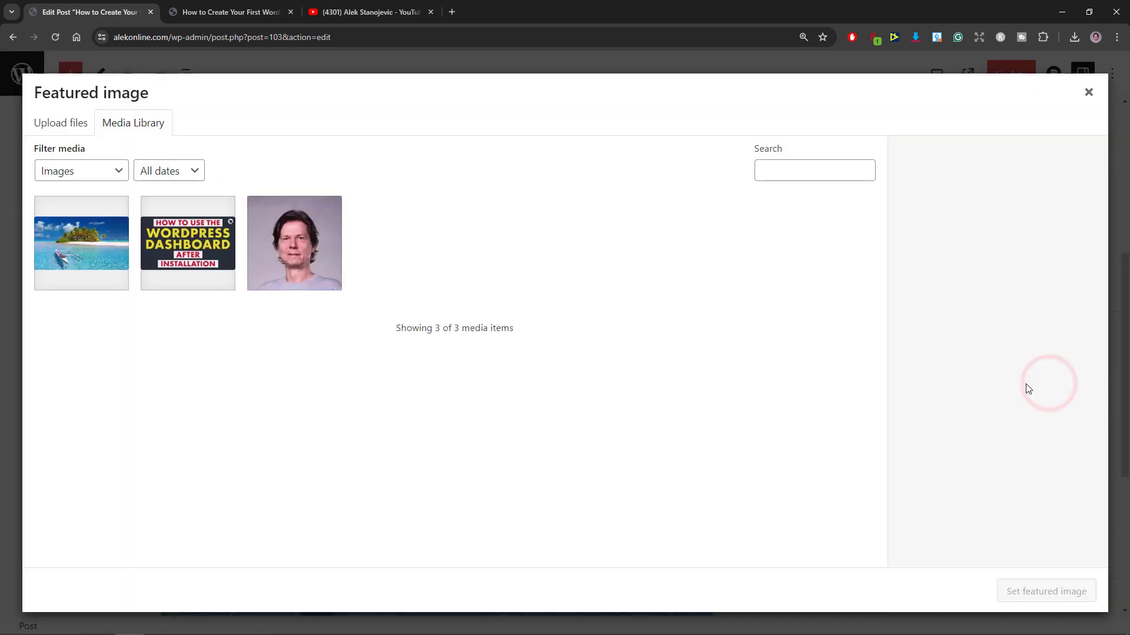
left_click(105, 256)
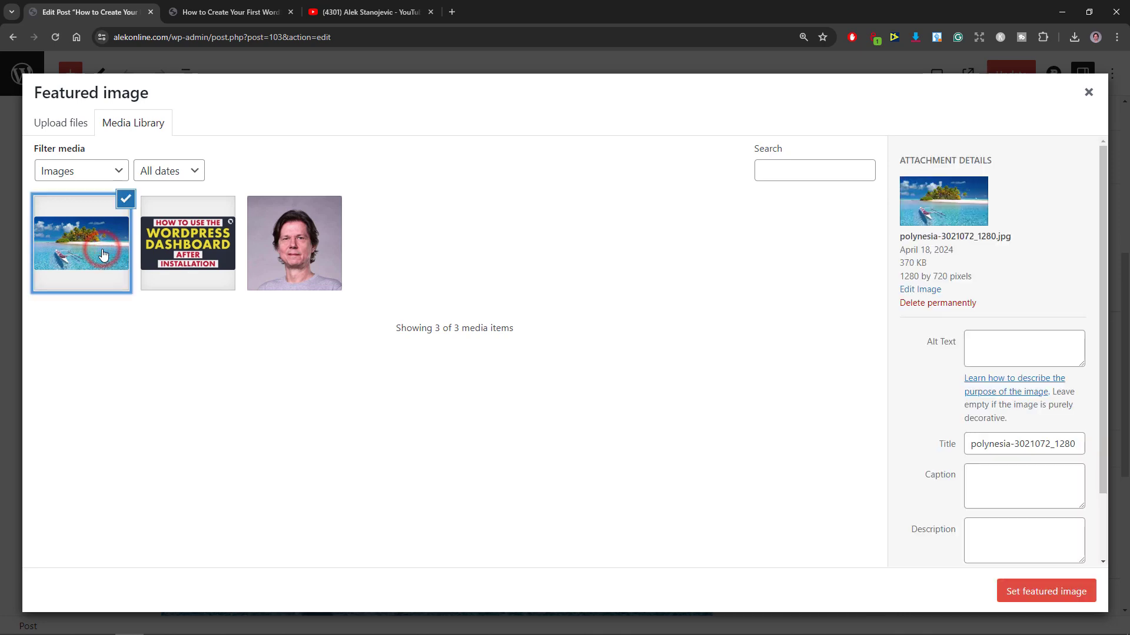
left_click(1012, 592)
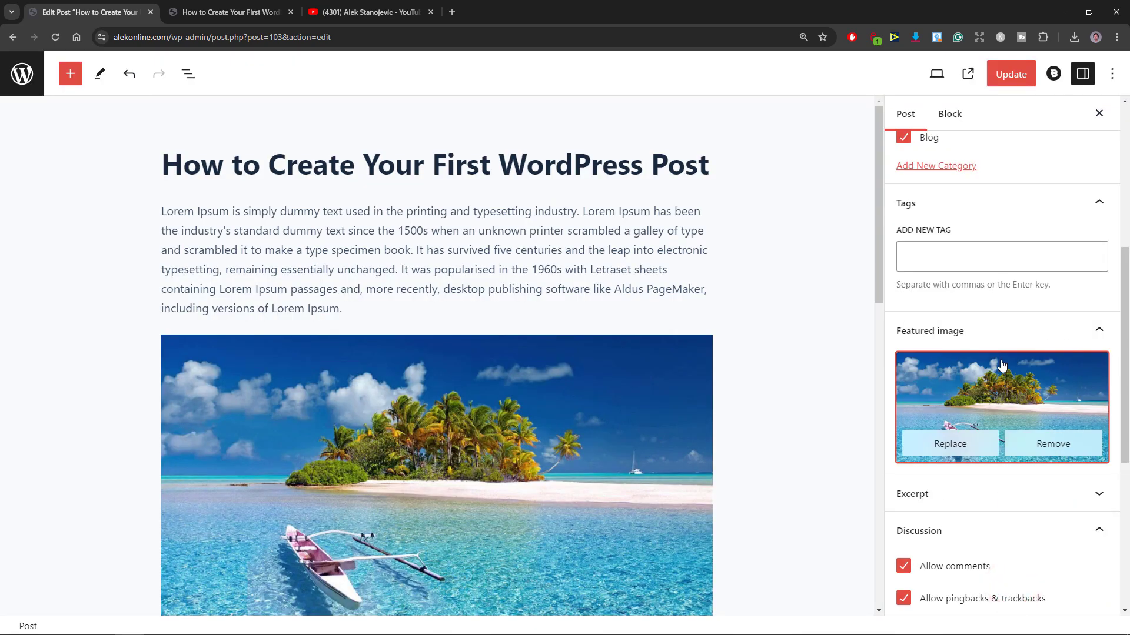
left_click(1017, 77)
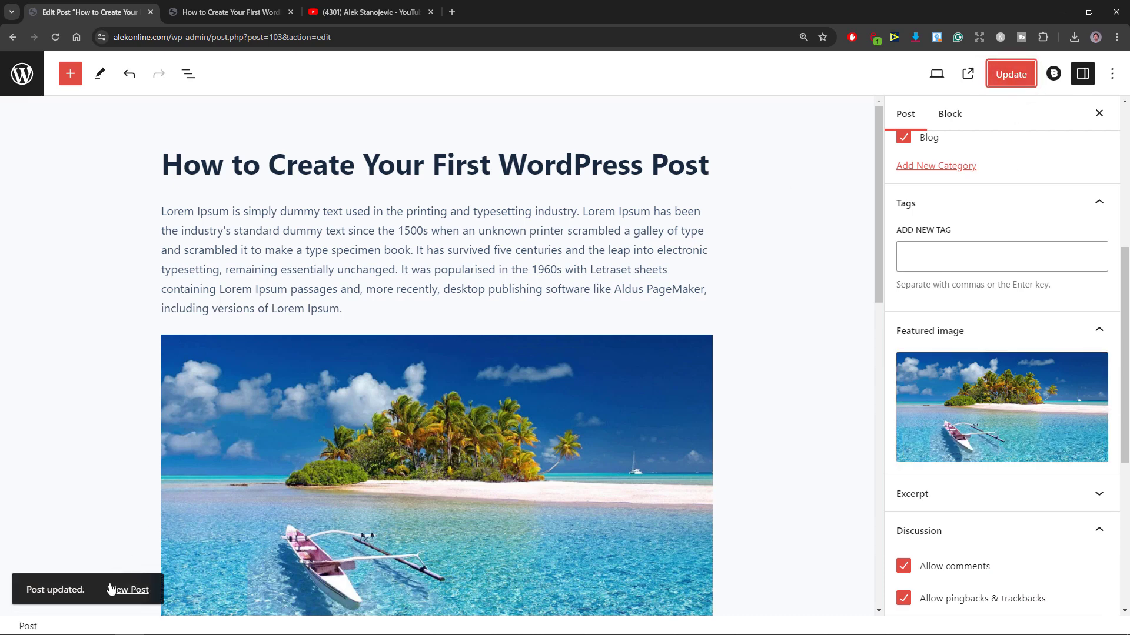
- View the updated post and check how its featured image appears on the site's home page
left_click(122, 590)
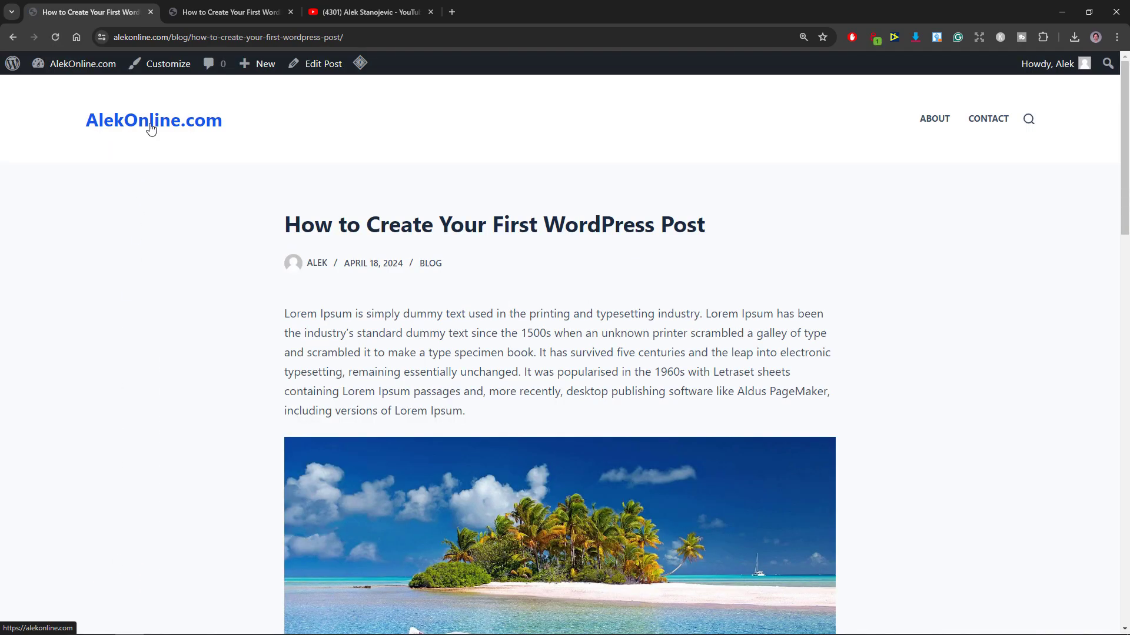
left_click(151, 129)
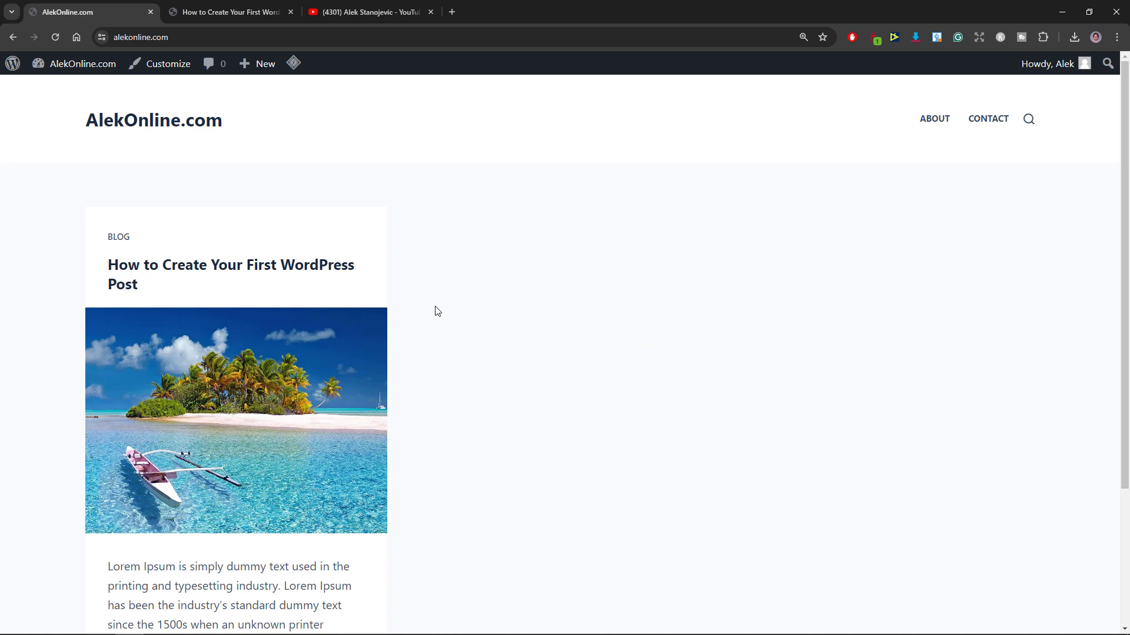
scroll(437, 311, "down", 1)
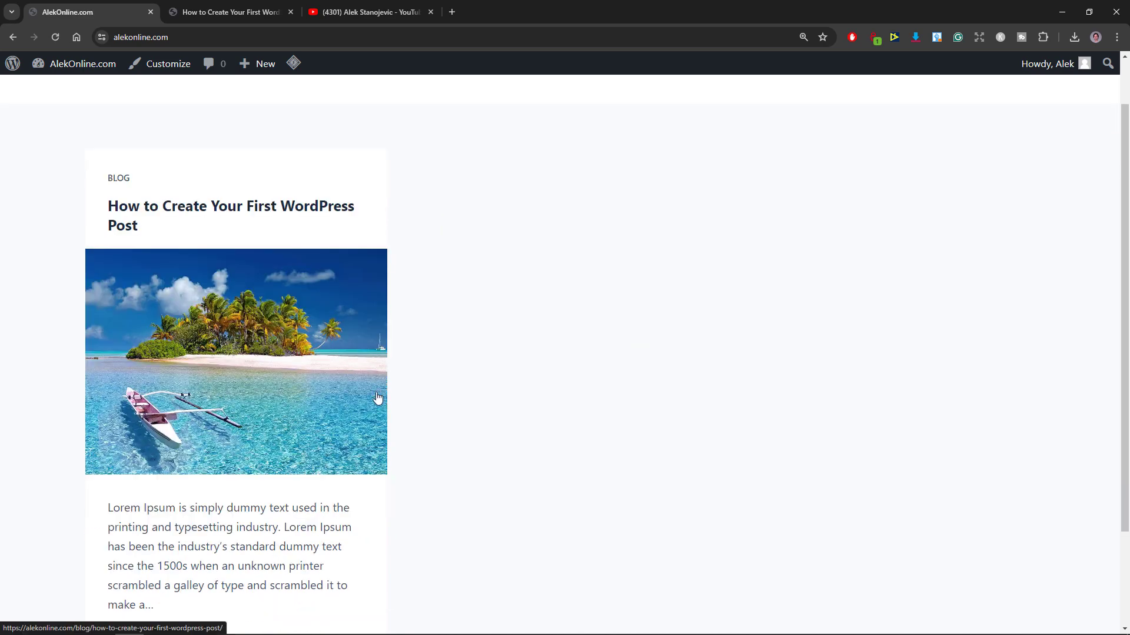